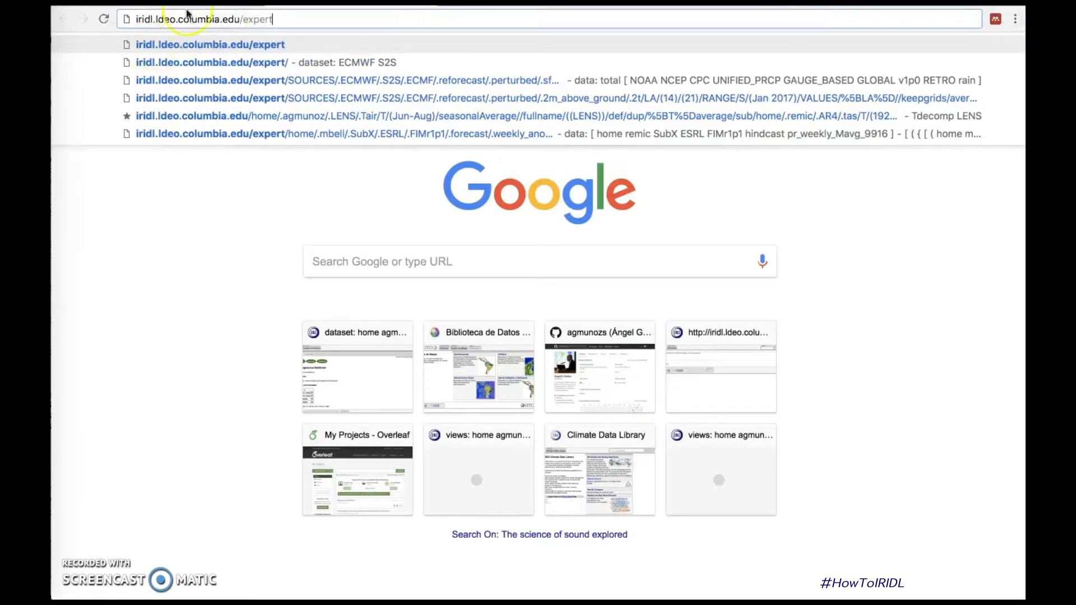
Open iridl.ldeo.columbia.edu/expert and load the dataset SOURCES .ECMWF .S2S .ECMF .reforecast .perturbed .sfc_precip .tp
{"action": "key", "text": "Return"}
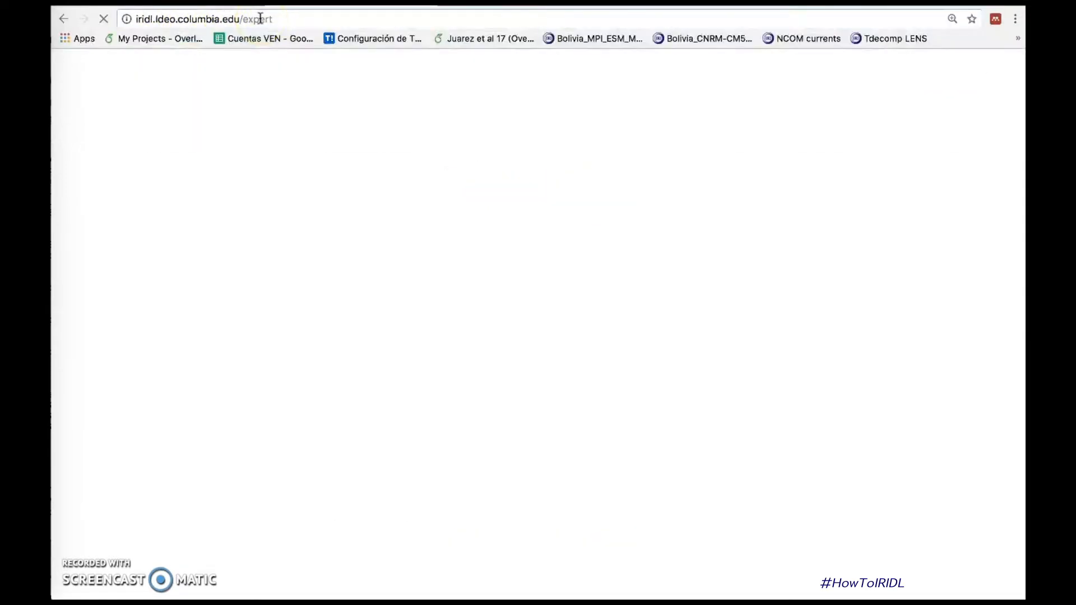
{"action": "left_click", "coordinate": [227, 125]}
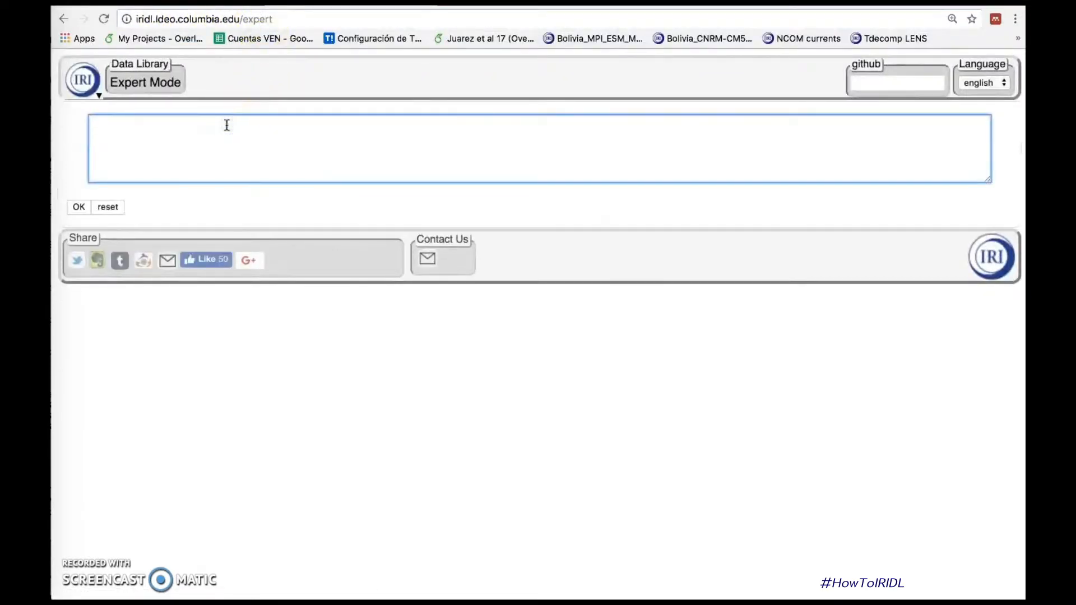
{"action": "type", "text": "SOURCE"}
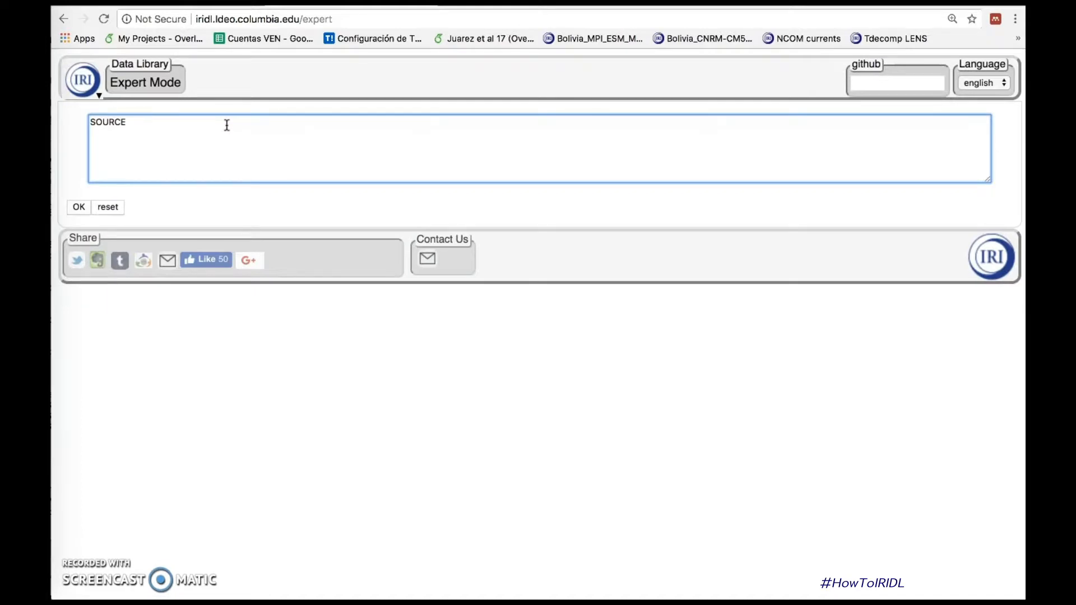
{"action": "type", "text": "S .ECMWF .S2S .ECMF .reforec"}
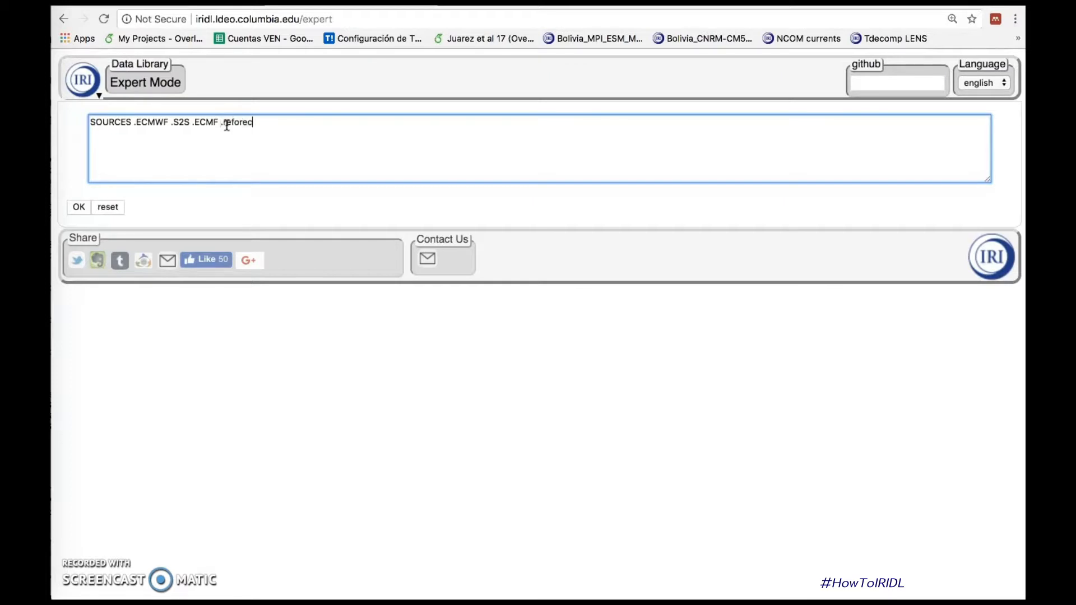
{"action": "type", "text": "ast .perturbeed"}
{"action": "key", "text": "BackSpace"}
{"action": "key", "text": "BackSpace"}
{"action": "type", "text": "d .sfc "}
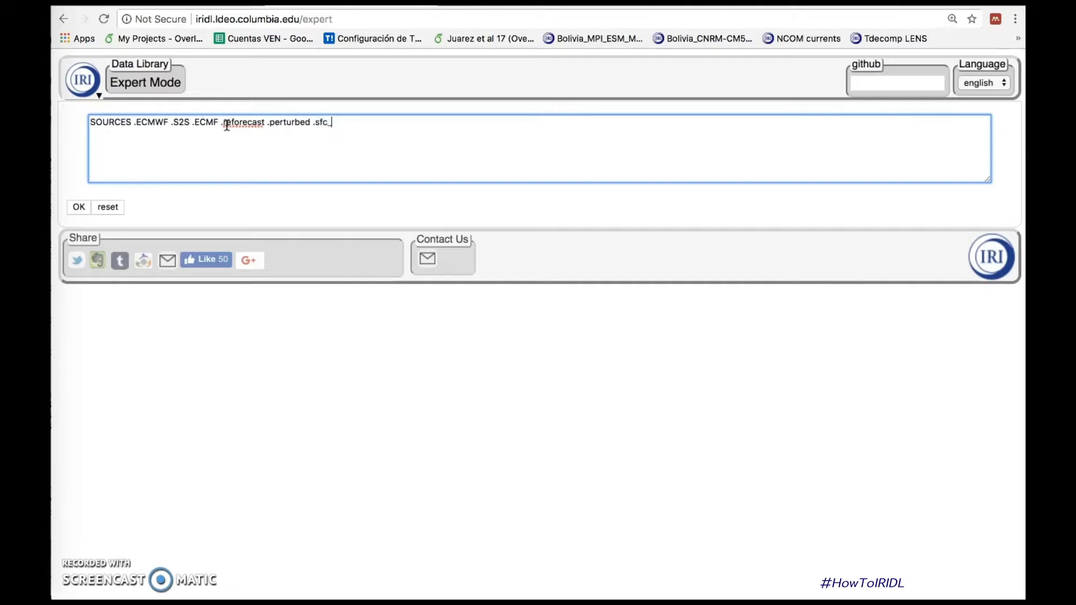
{"action": "type", "text": "precip .tp"}
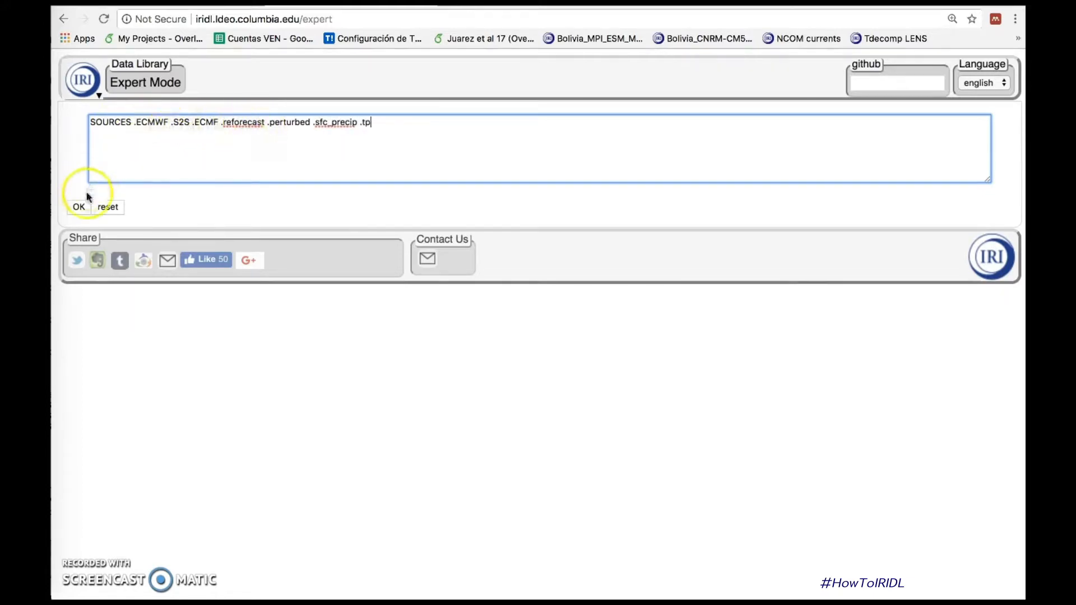
{"action": "left_click", "coordinate": [78, 207]}
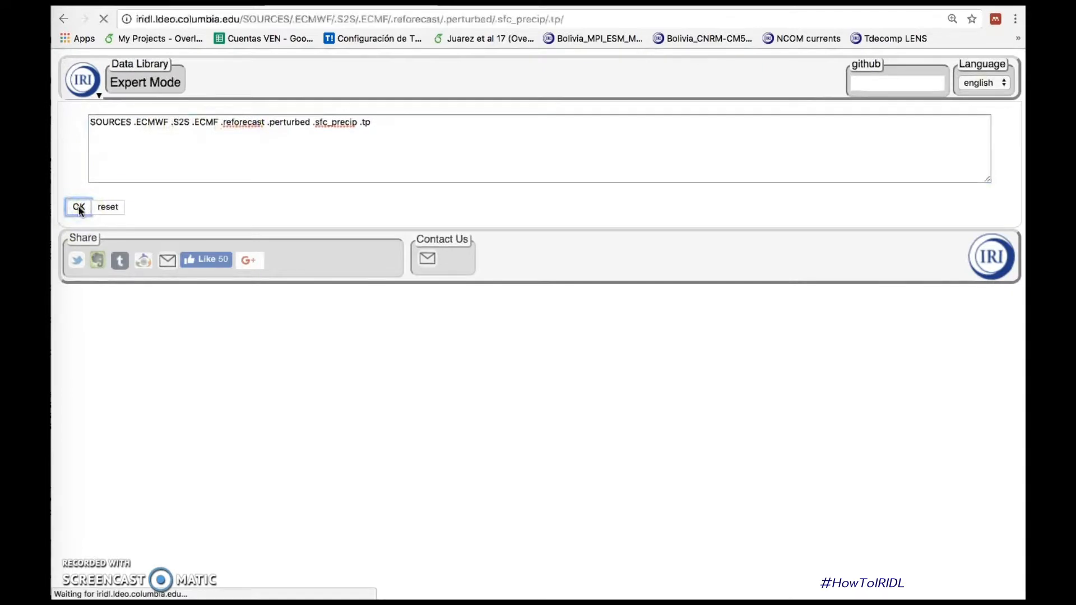
Add a line to the dataset's expert code that selects the start date: S (0000 16 Apr 2018) VALUE
{"action": "left_click", "coordinate": [499, 164]}
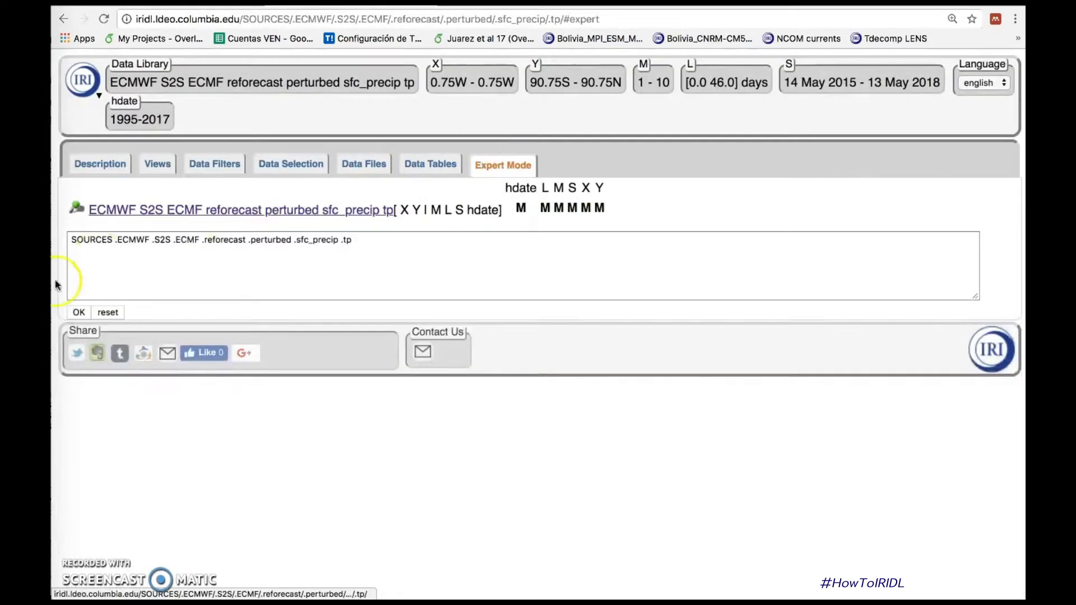
{"action": "left_click", "coordinate": [84, 249]}
{"action": "key", "text": "Return"}
{"action": "type", "text": "S (0"}
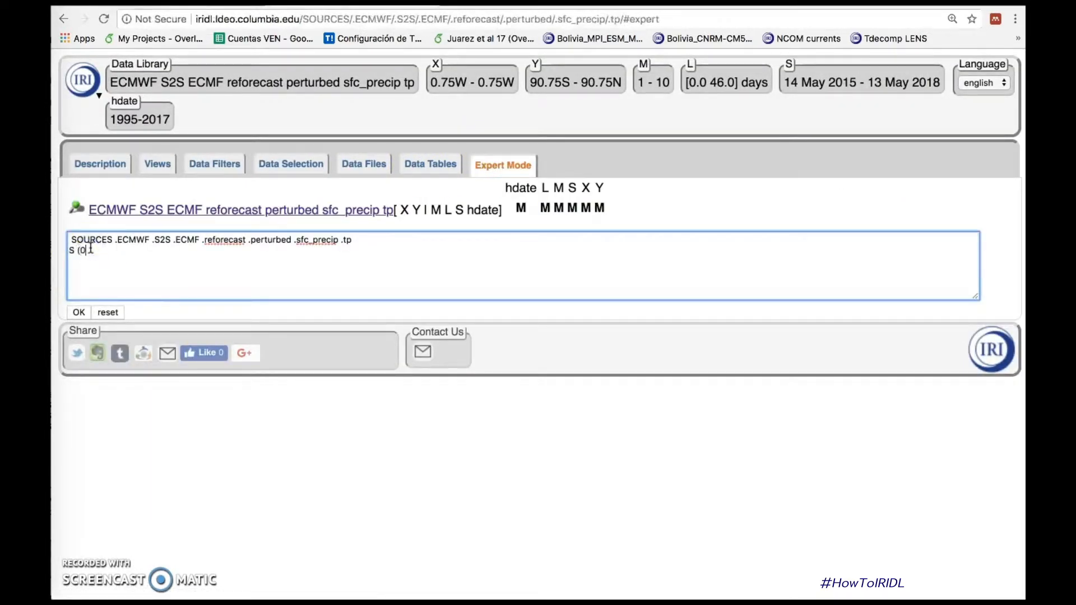
{"action": "type", "text": "000"}
{"action": "type", "text": " 16 Ap"}
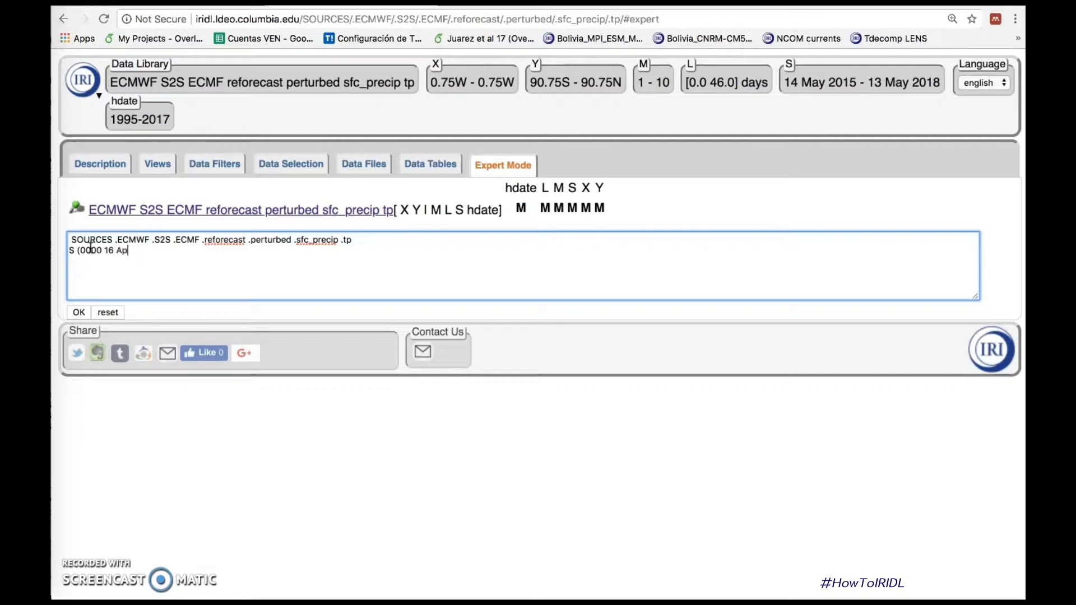
{"action": "type", "text": "r 2018) VALUE "}
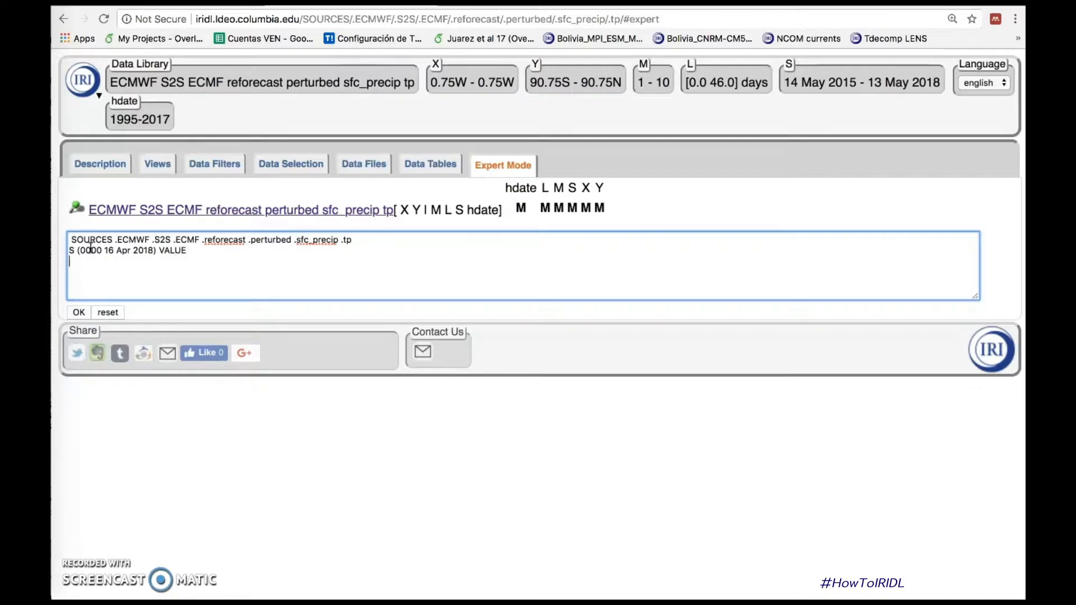
Add code lines for lead times L (14) (21) VALUES and for their change with [L] differences
{"action": "type", "text": "L (14) (21) VALUES"}
{"action": "key", "text": "Return"}
{"action": "type", "text": "[L] d"}
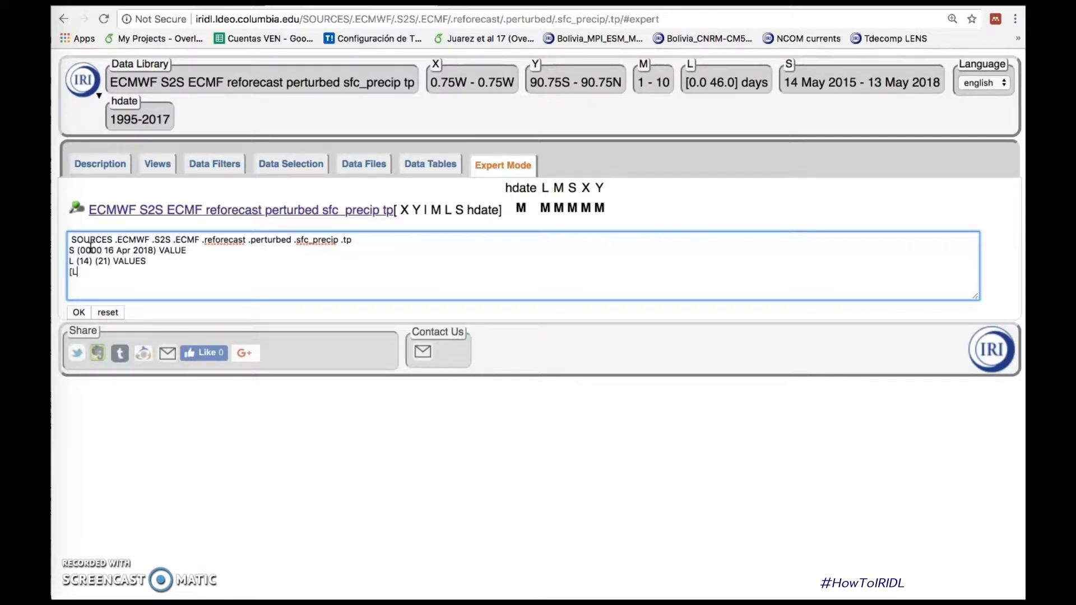
{"action": "type", "text": "ifferences"}
Restrict the hindcast years with hdate (1998) (2017) RANGE and average the ensemble members with [M] average
{"action": "key", "text": "Return"}
{"action": "type", "text": "hdate (1998) (2017)"}
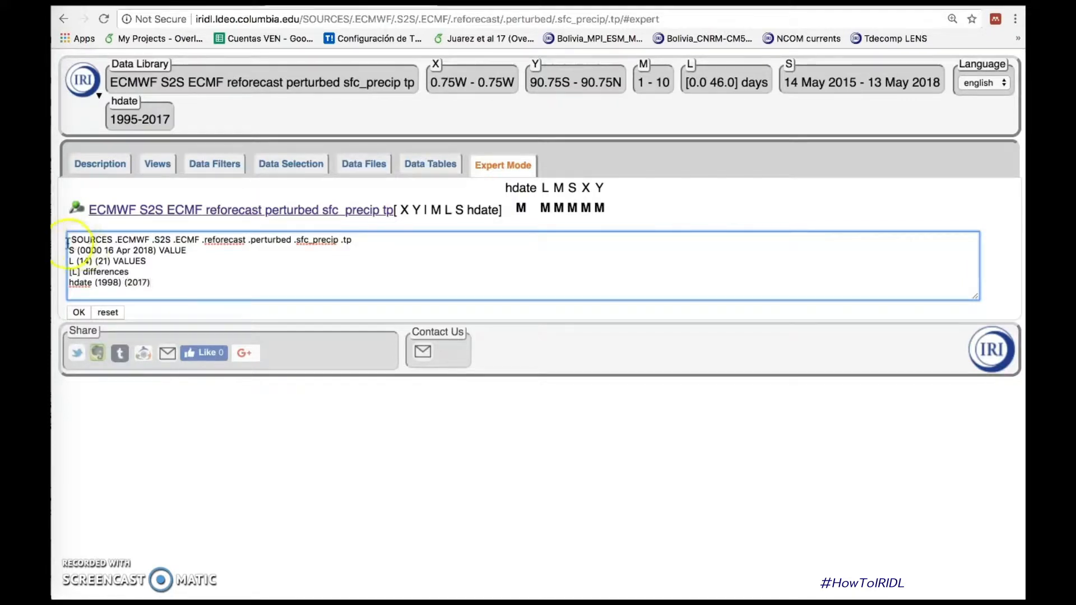
{"action": "left_click", "coordinate": [158, 283]}
{"action": "type", "text": "RANGE"}
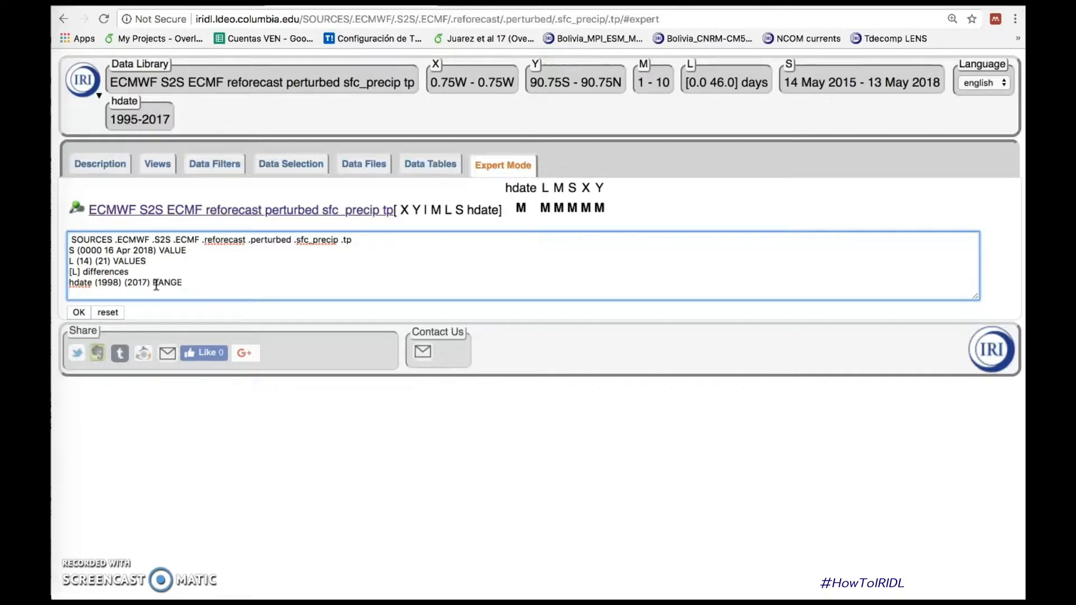
{"action": "key", "text": "Return"}
{"action": "type", "text": "[M] a"}
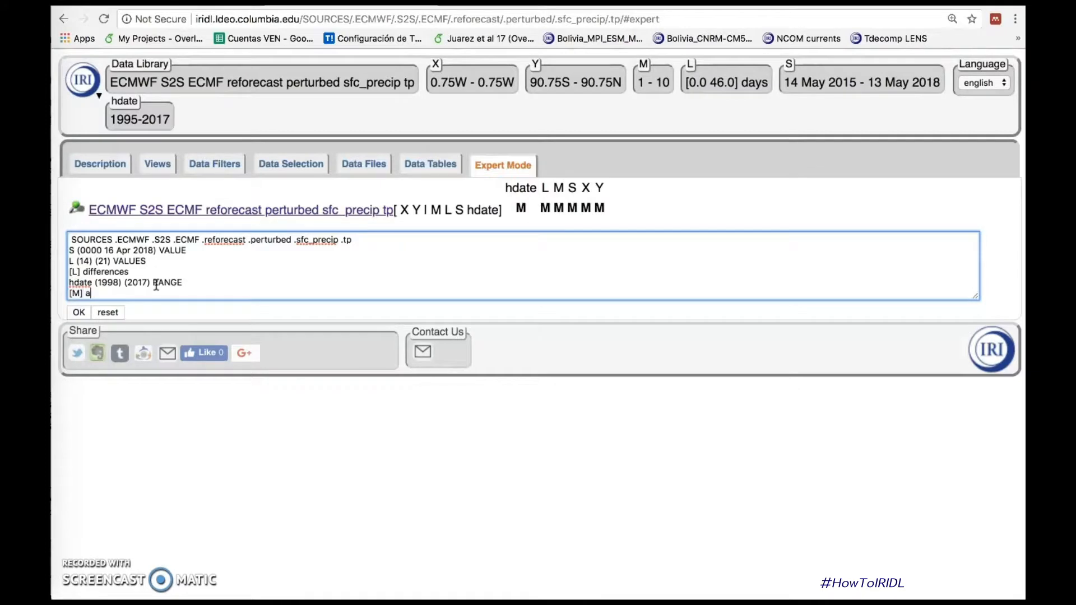
{"action": "type", "text": "verage"}
Add dup, [hdate]average and sub to subtract the hindcast mean, and run the expert code
{"action": "key", "text": "Return"}
{"action": "type", "text": "dup"}
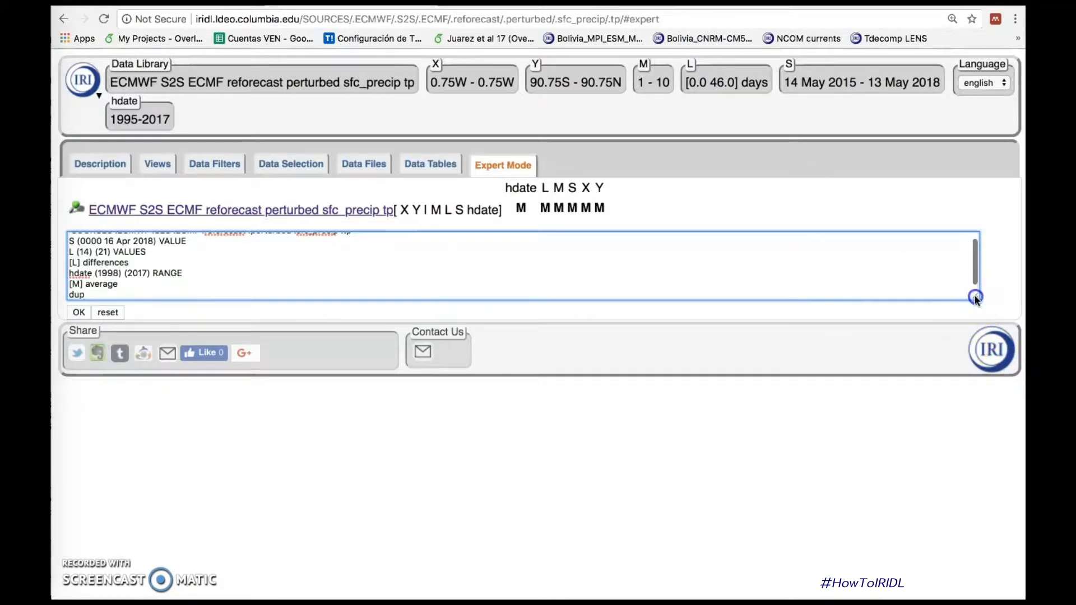
{"action": "left_click_drag", "start_coordinate": [975, 295], "coordinate": [983, 366]}
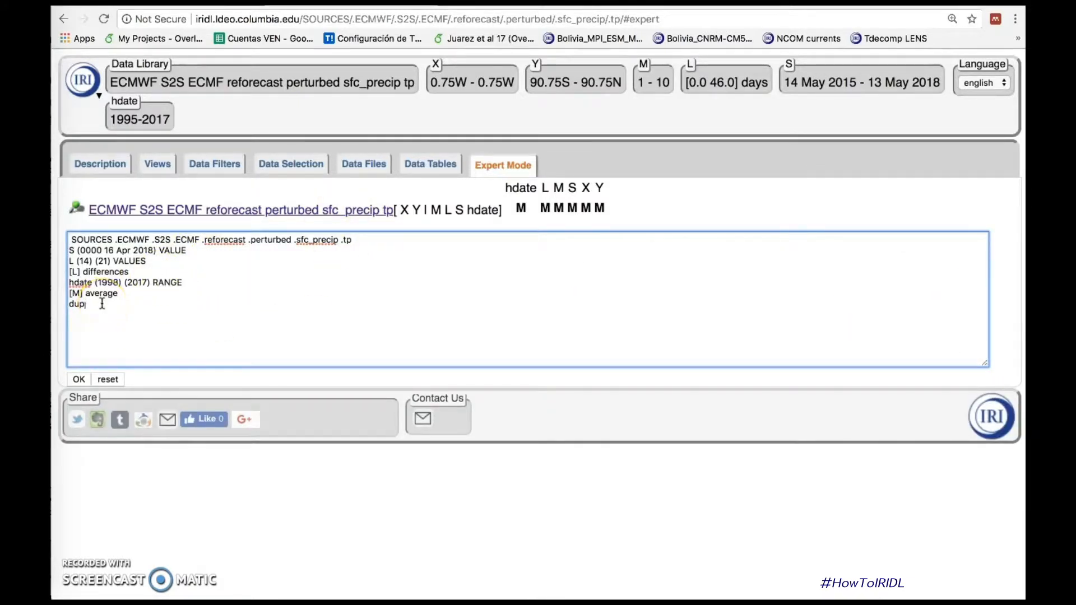
{"action": "type", "text": "[hdate]"}
{"action": "type", "text": "average "}
{"action": "type", "text": "sub"}
{"action": "left_click", "coordinate": [78, 380]}
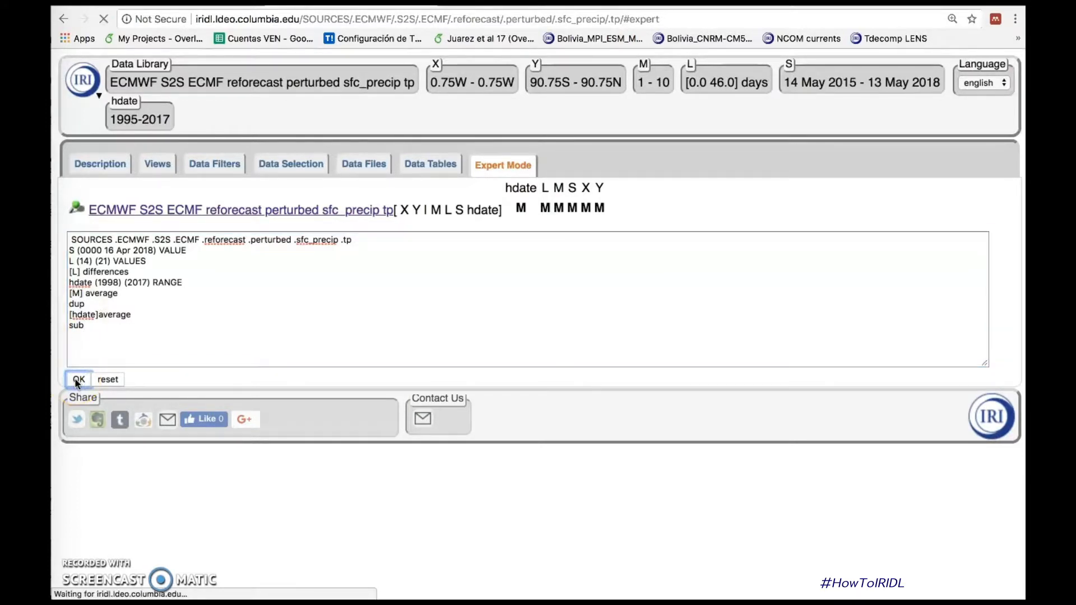
Append a constant block c: ... :c that defines /name /water_density def with the value 998 (kg/m3)
{"action": "left_click", "coordinate": [98, 346]}
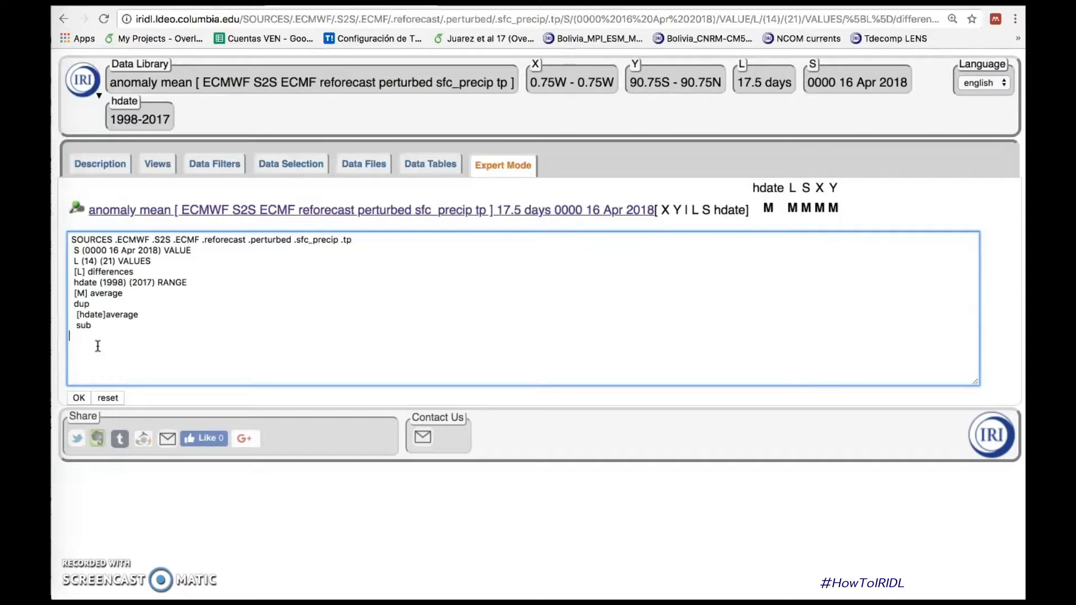
{"action": "type", "text": "c:"}
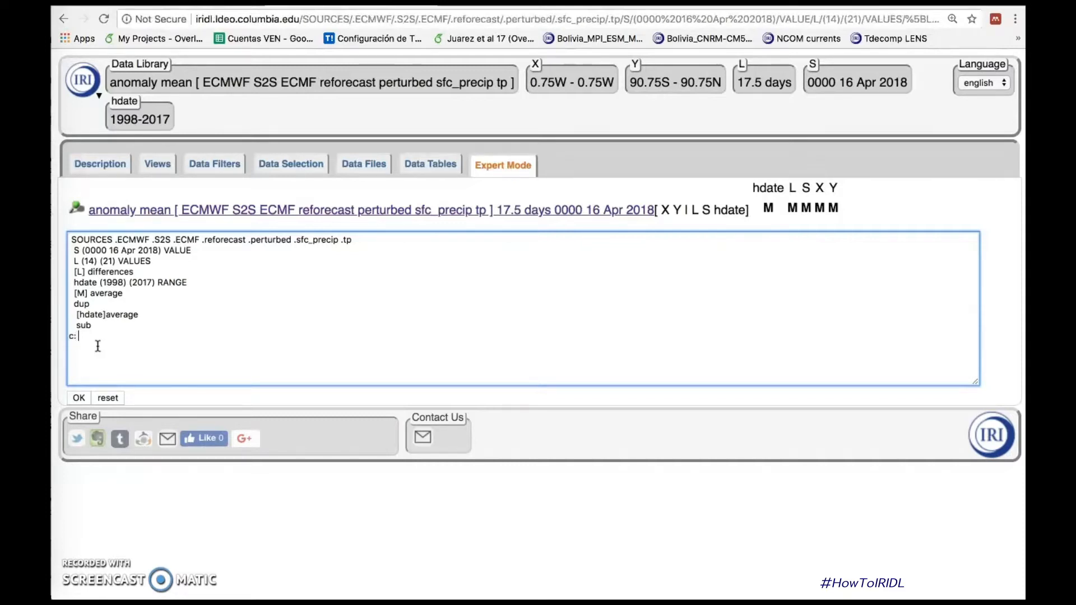
{"action": "key", "text": "Return"}
{"action": "type", "text": "/name (water_density def"}
{"action": "key", "text": "Return"}
{"action": "type", "text": "998 "}
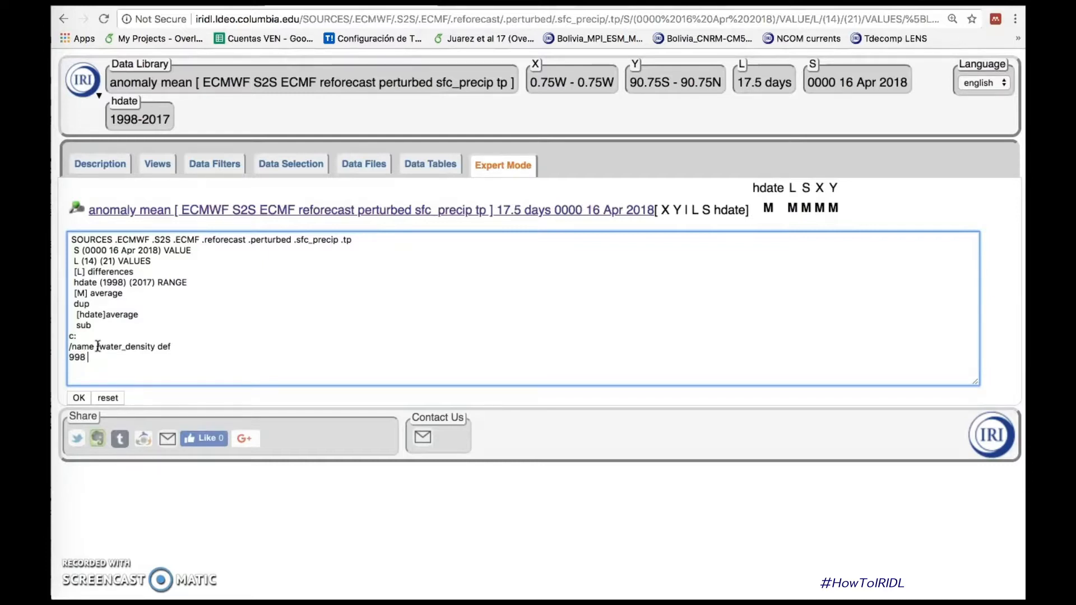
{"action": "type", "text": "(kg/m3) :c"}
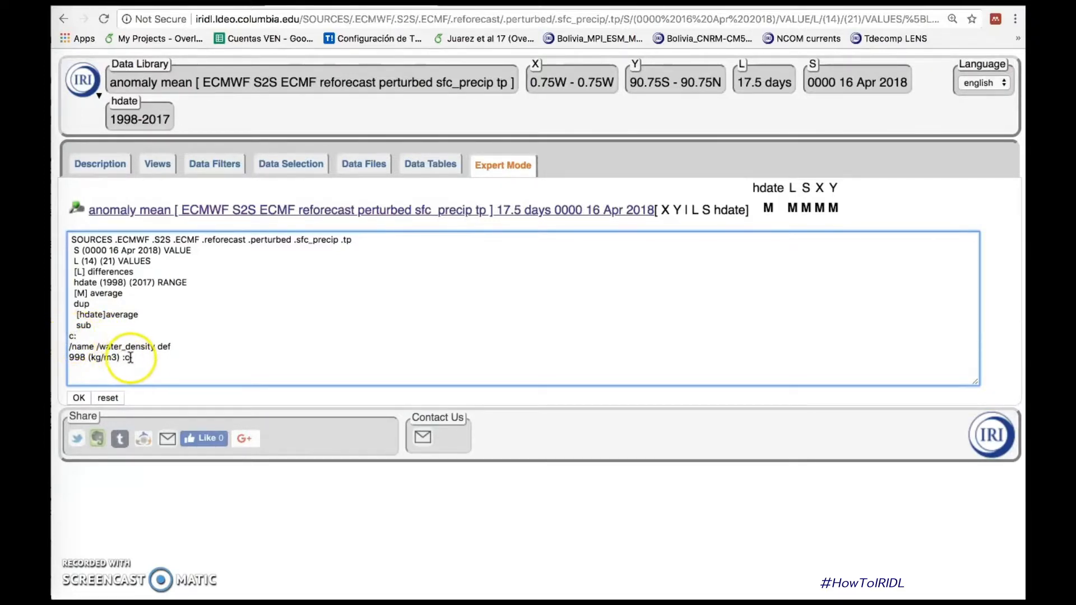
Divide by the water density with div, convert the units with /mm unitconvert, and run the code
{"action": "key", "text": "Return"}
{"action": "type", "text": "div "}
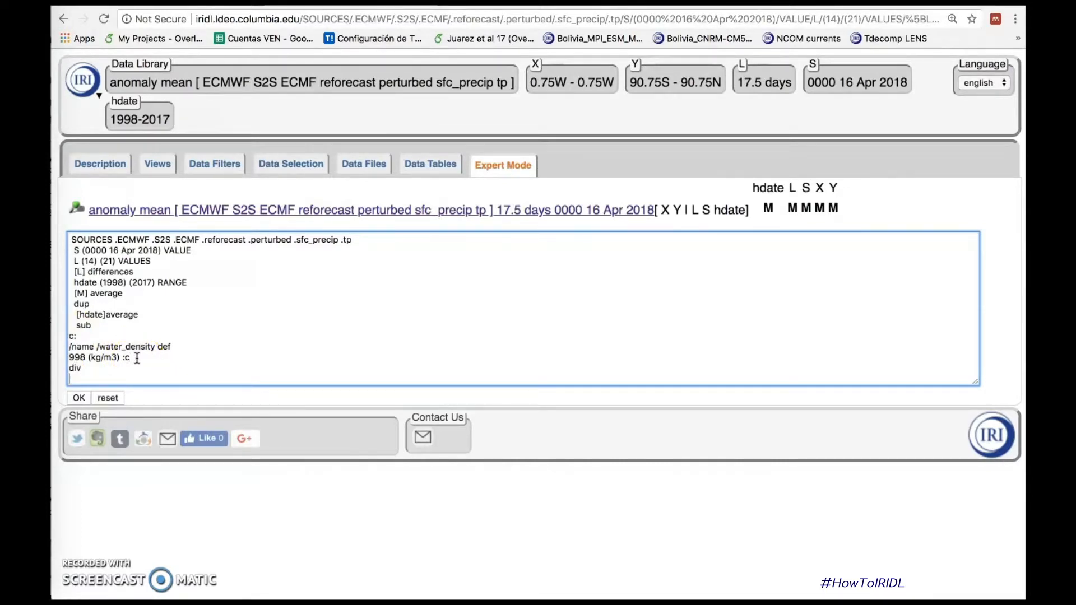
{"action": "type", "text": "/mm unitconvert"}
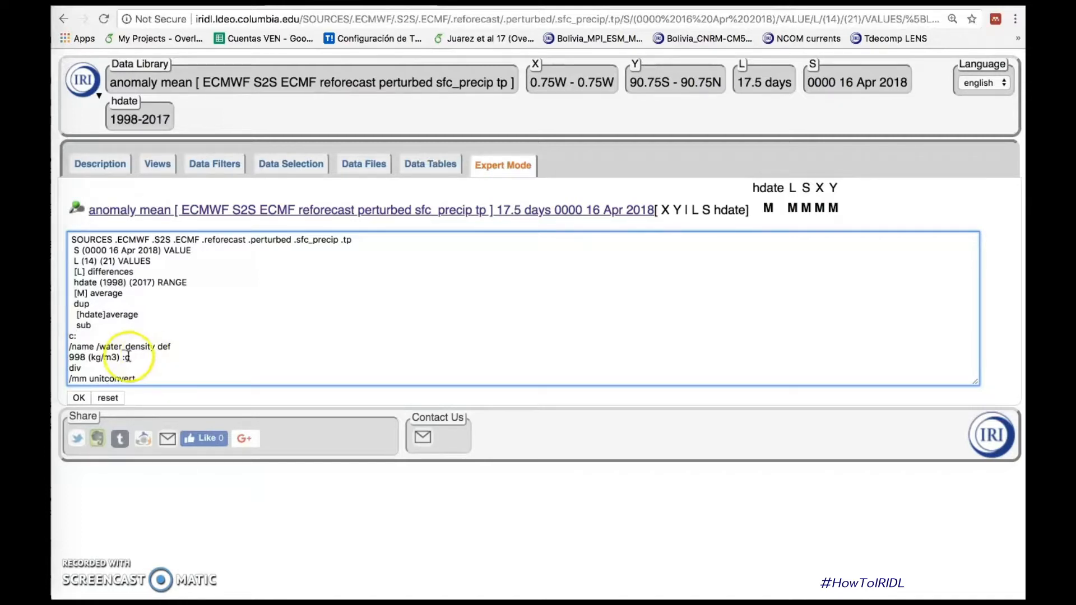
{"action": "left_click", "coordinate": [84, 398]}
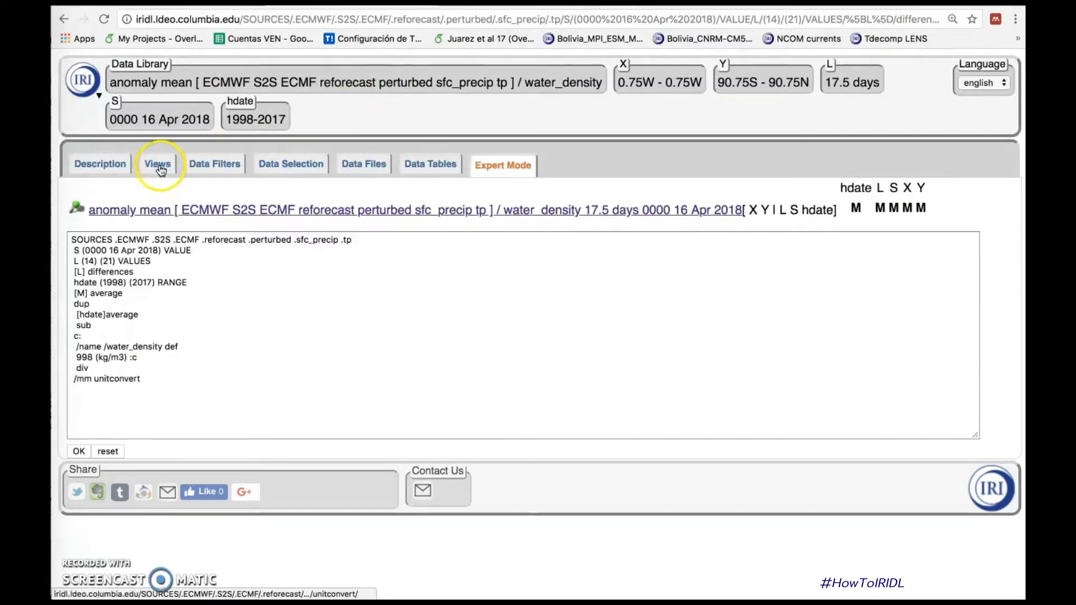
Open the data files page of the anomaly dataset, signing in with the saved local account
{"action": "left_click", "coordinate": [365, 168]}
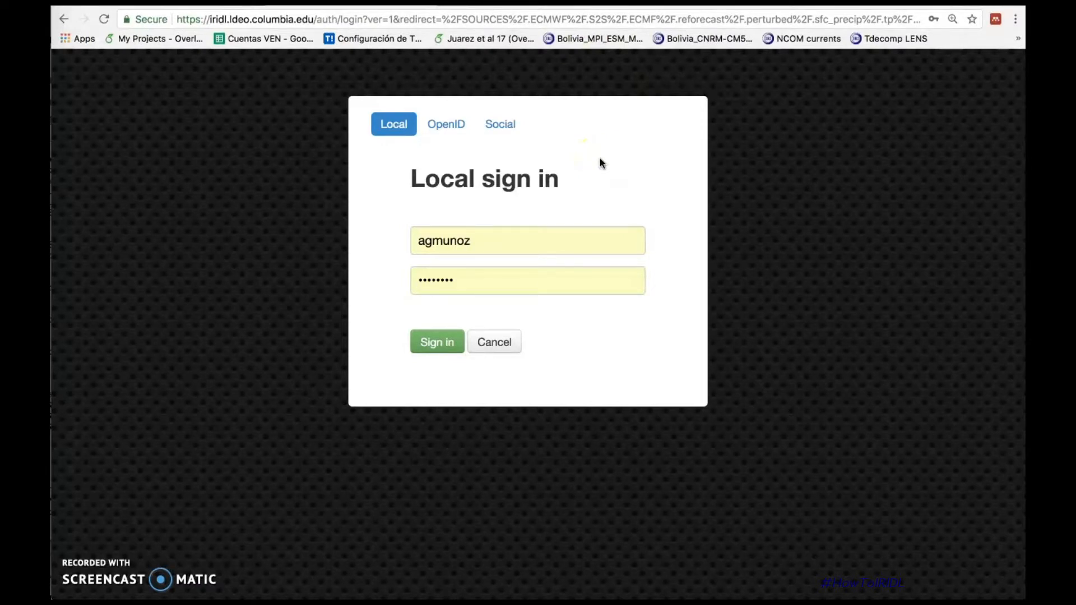
{"action": "left_click", "coordinate": [501, 124]}
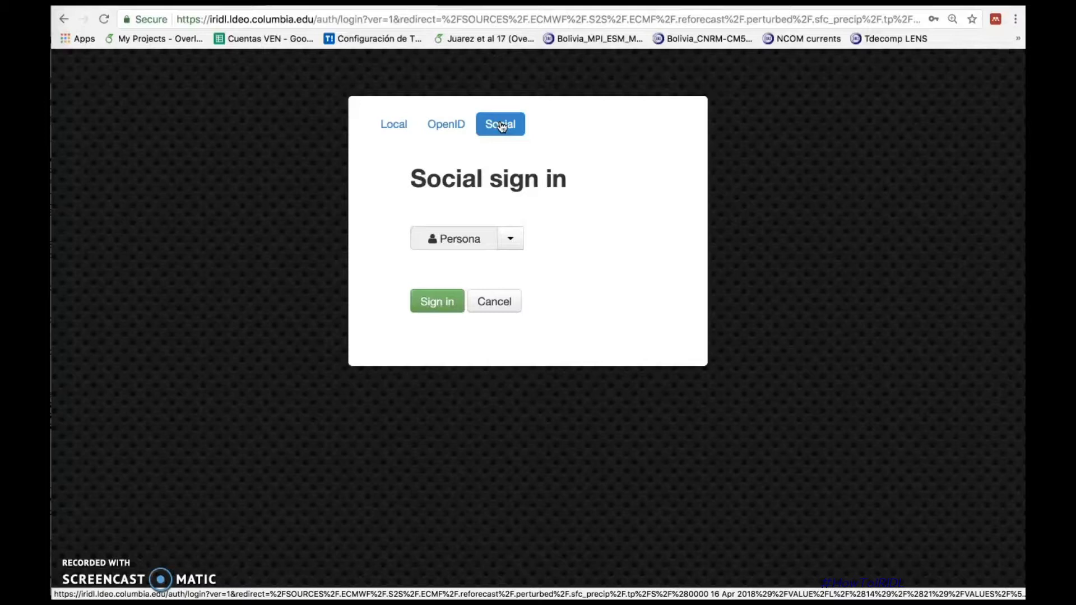
{"action": "left_click", "coordinate": [398, 130]}
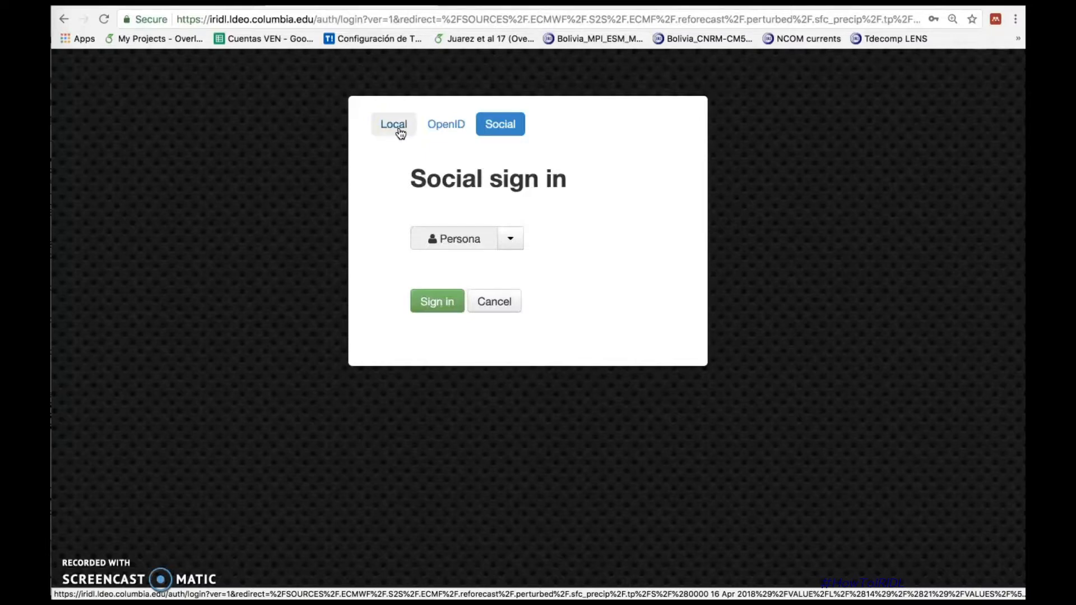
{"action": "left_click", "coordinate": [511, 239]}
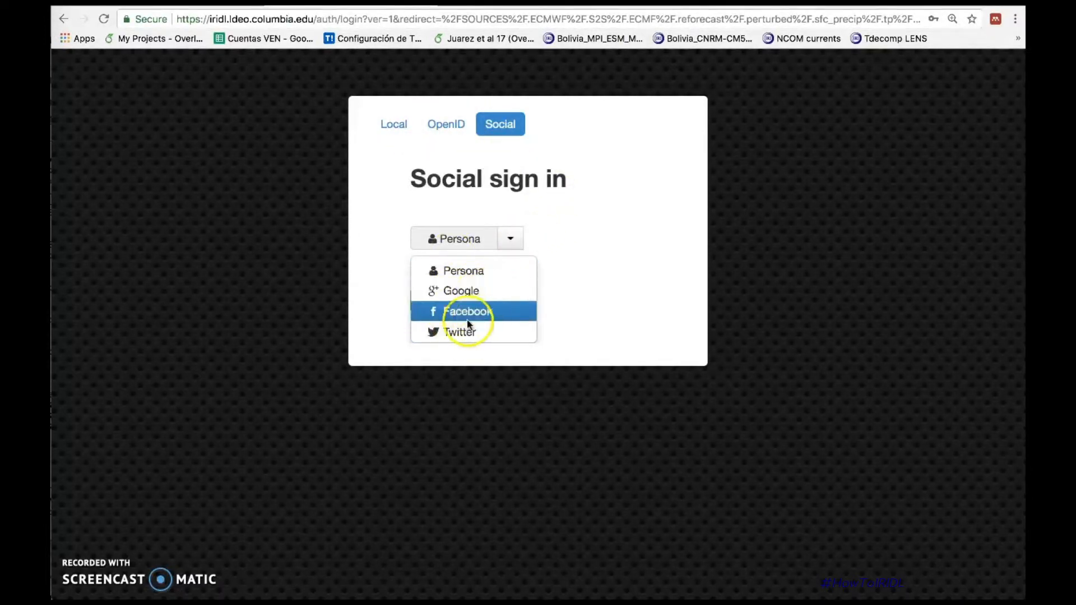
{"action": "left_click", "coordinate": [392, 133]}
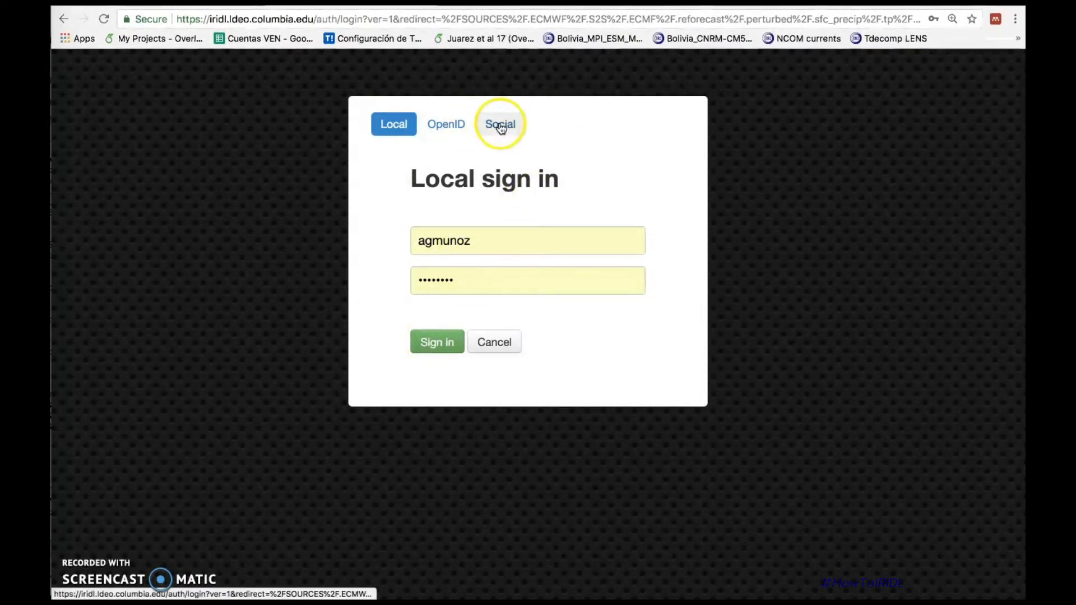
{"action": "left_click", "coordinate": [433, 345]}
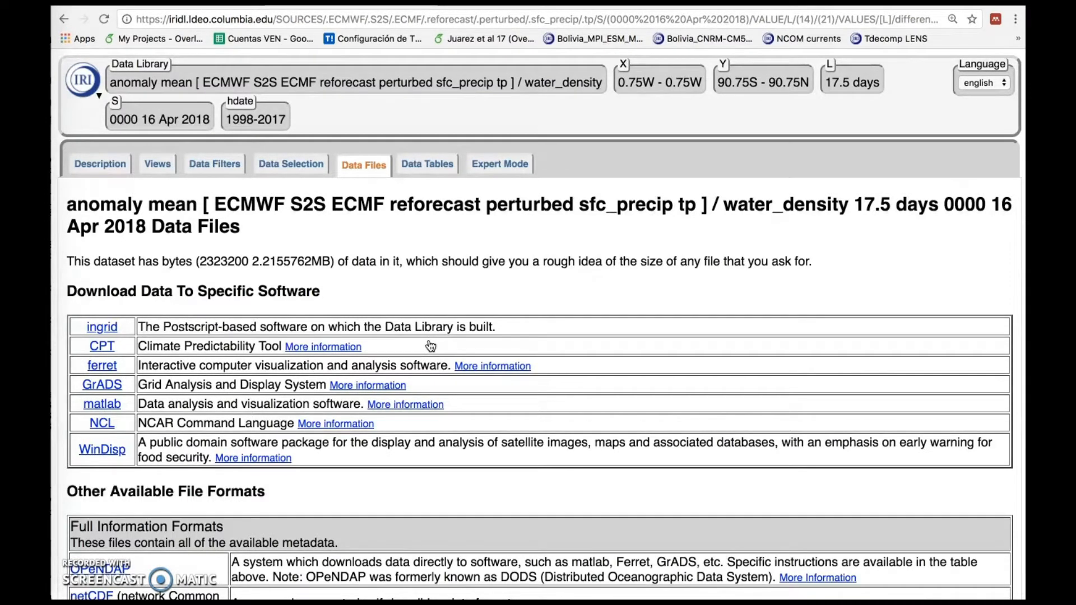
Review the download options for specific software and the full-information, partial-information, GIS-compatible and data-only file formats
{"action": "scroll", "coordinate": [235, 337], "scroll_direction": "down", "scroll_amount": 2}
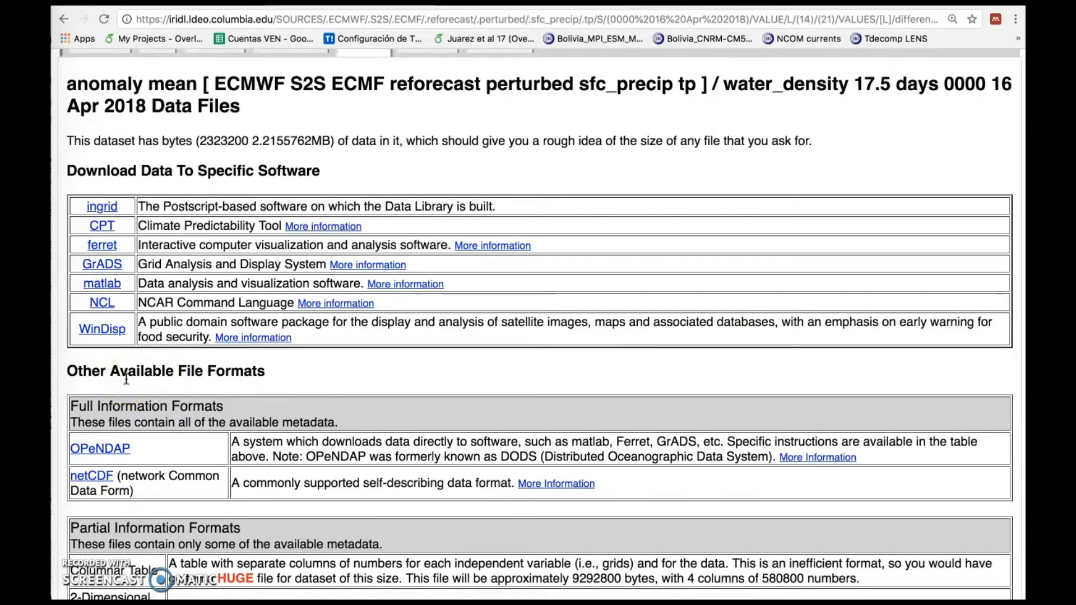
{"action": "left_click", "coordinate": [160, 389]}
{"action": "scroll", "coordinate": [160, 390], "scroll_direction": "down", "scroll_amount": 2}
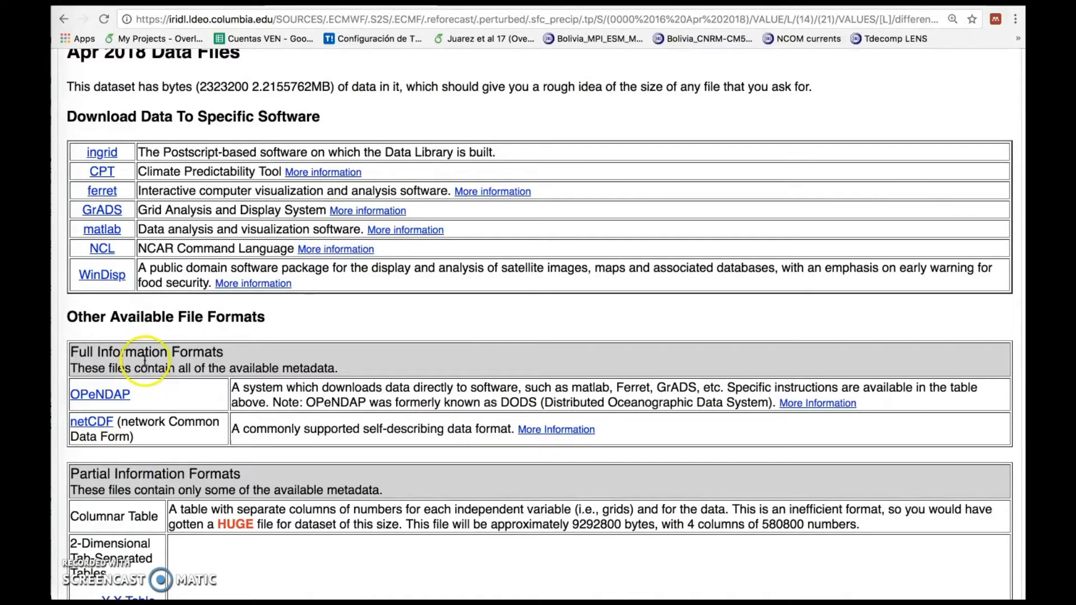
{"action": "left_click", "coordinate": [107, 188]}
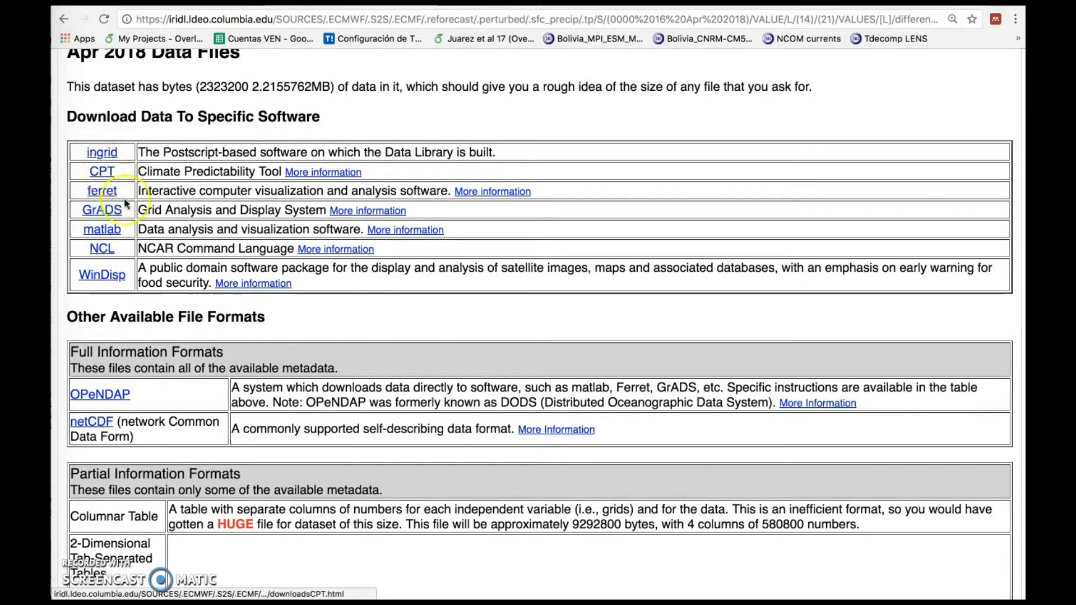
{"action": "scroll", "coordinate": [109, 261], "scroll_direction": "down", "scroll_amount": 15}
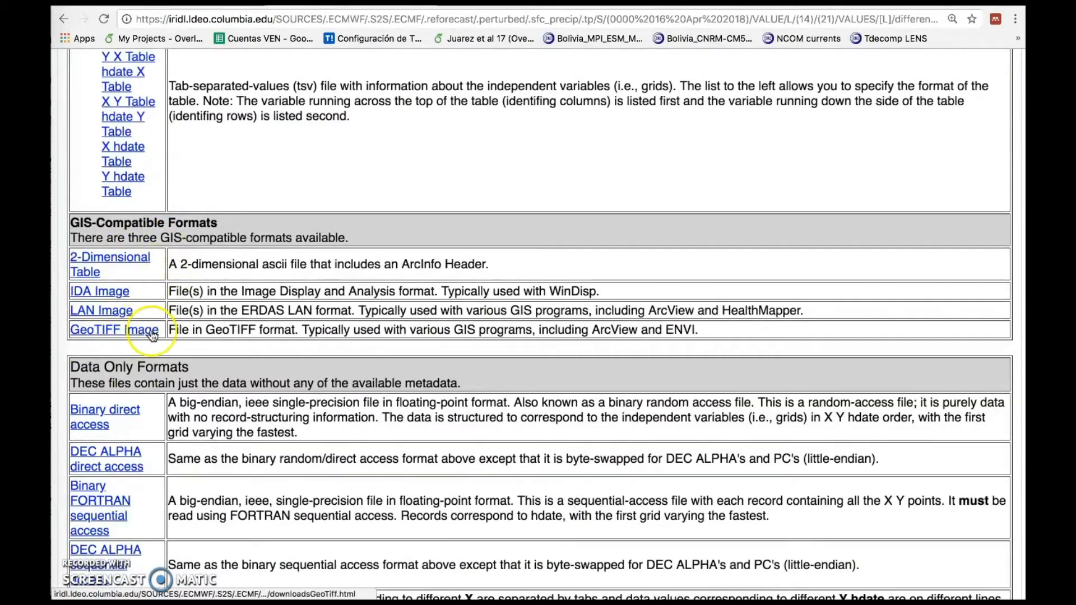
Download the anomaly dataset as a netCDF file from the full-information formats
{"action": "scroll", "coordinate": [130, 513], "scroll_direction": "down", "scroll_amount": 3}
{"action": "scroll", "coordinate": [163, 285], "scroll_direction": "up", "scroll_amount": 15}
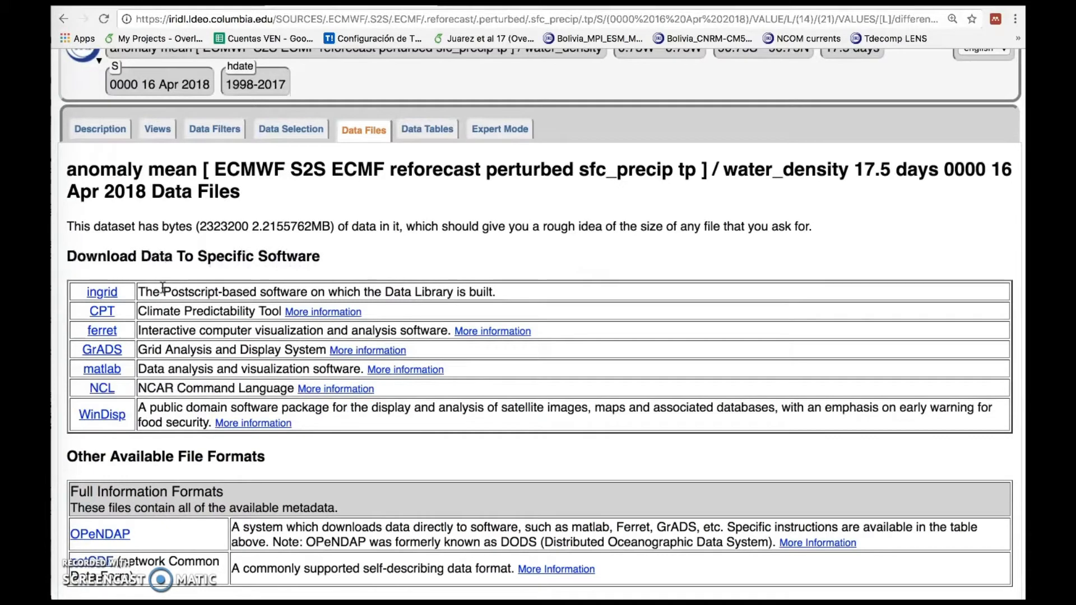
{"action": "scroll", "coordinate": [103, 535], "scroll_direction": "down", "scroll_amount": 2}
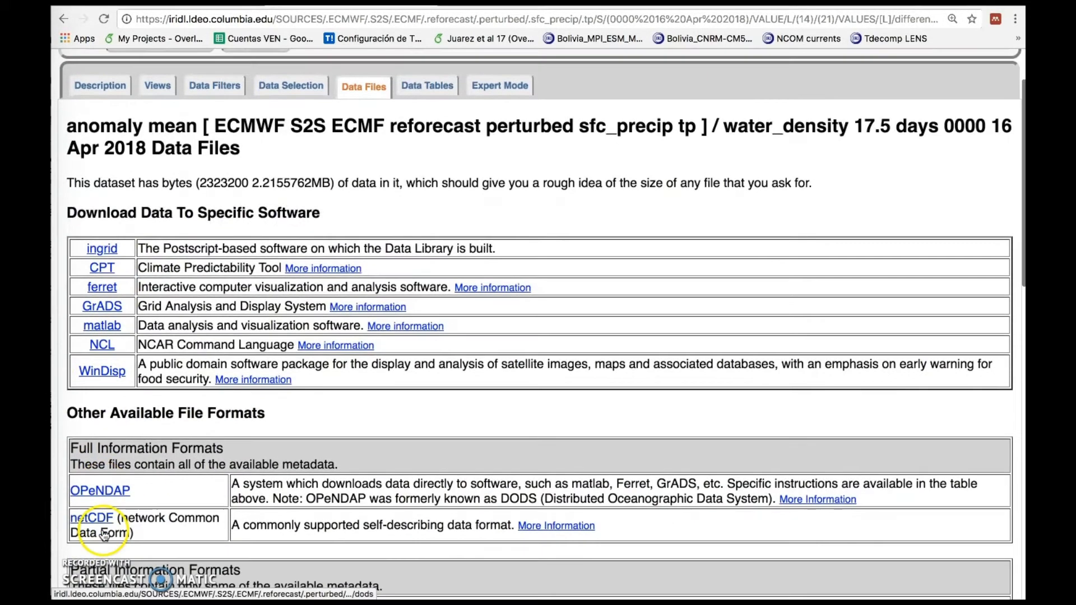
{"action": "left_click", "coordinate": [94, 520]}
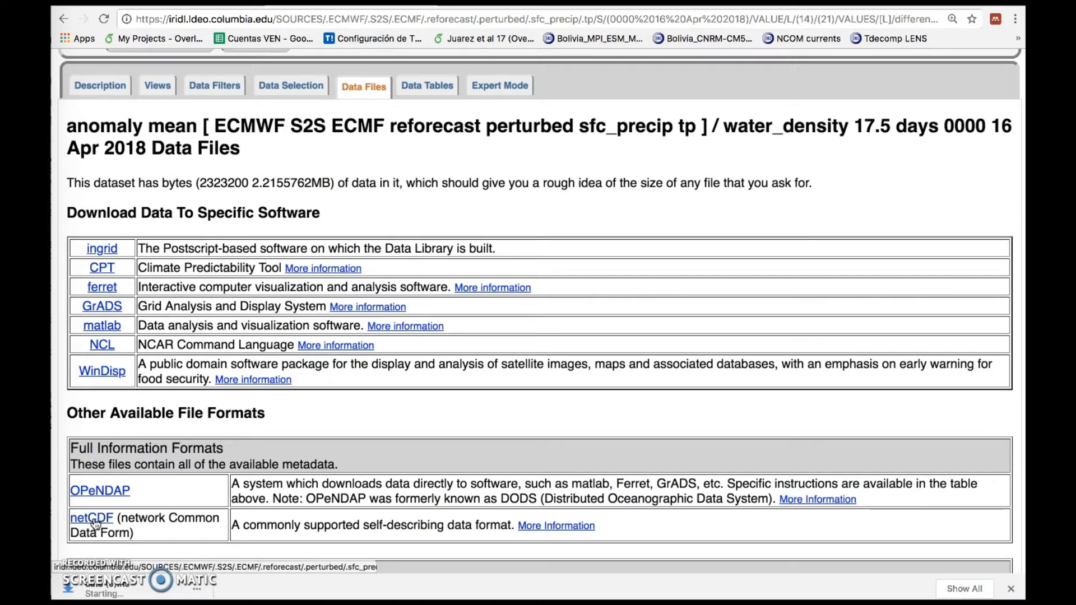
{"action": "left_click", "coordinate": [207, 589]}
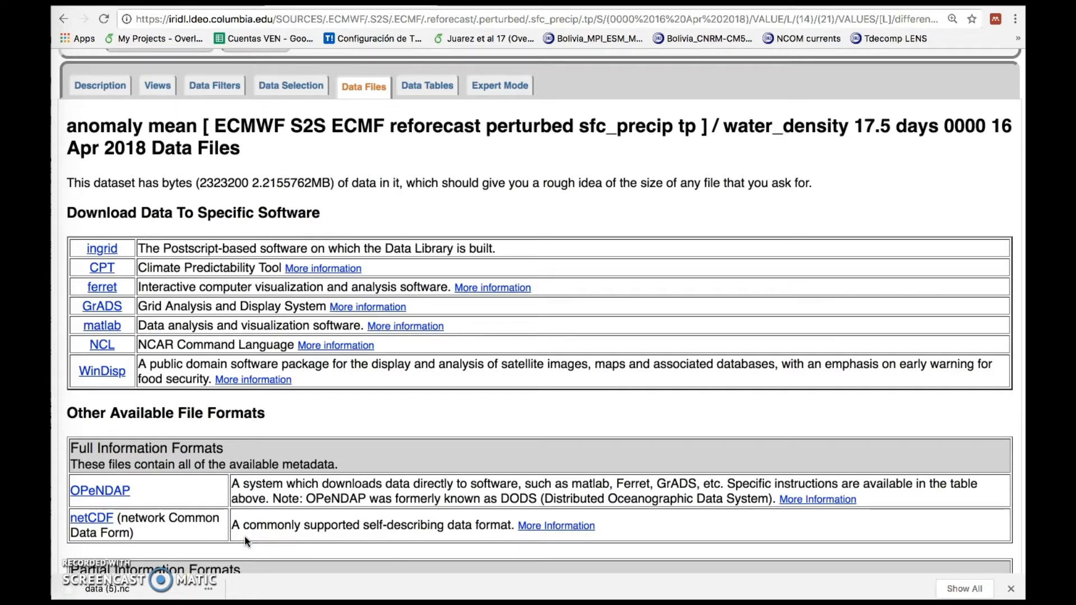
Append the figure line X Y fig: colors thinnish solid coasts_gaz :fig to the expert code after the unit conversion
{"action": "left_click", "coordinate": [502, 94]}
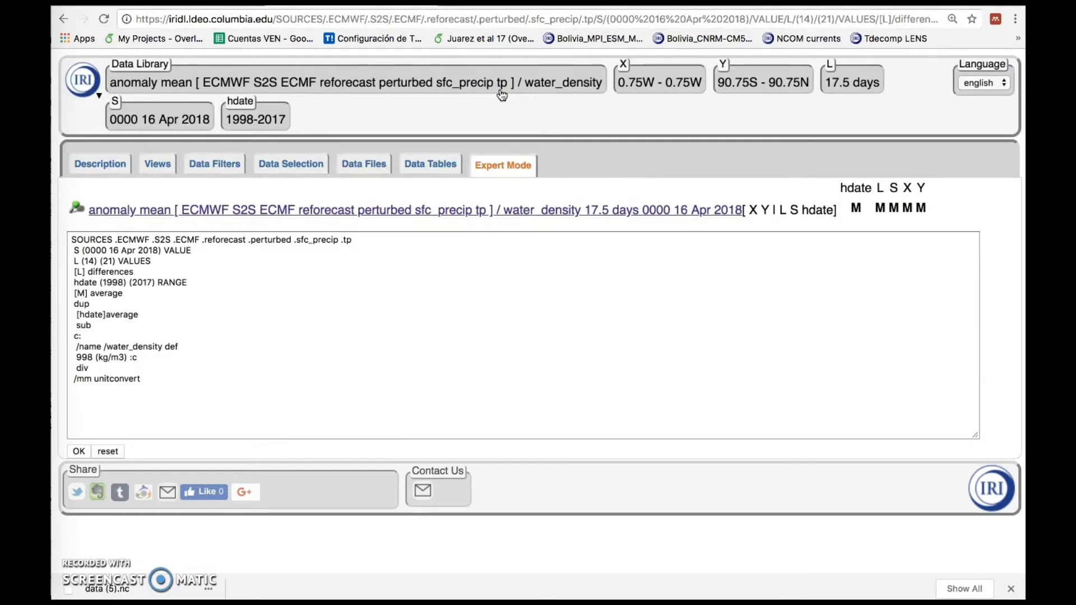
{"action": "left_click", "coordinate": [129, 395]}
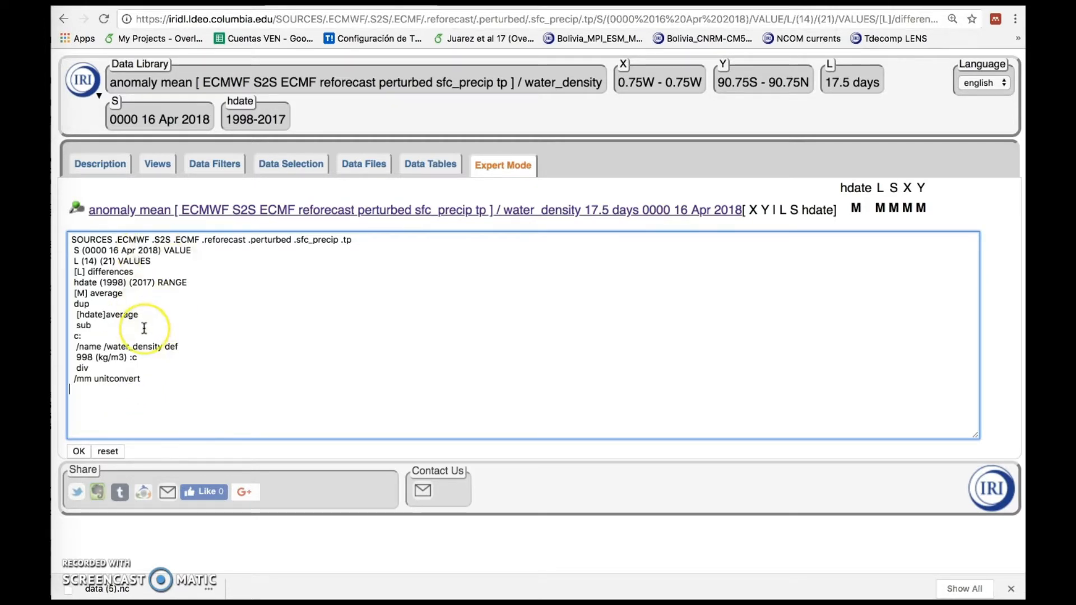
{"action": "type", "text": "X Y"}
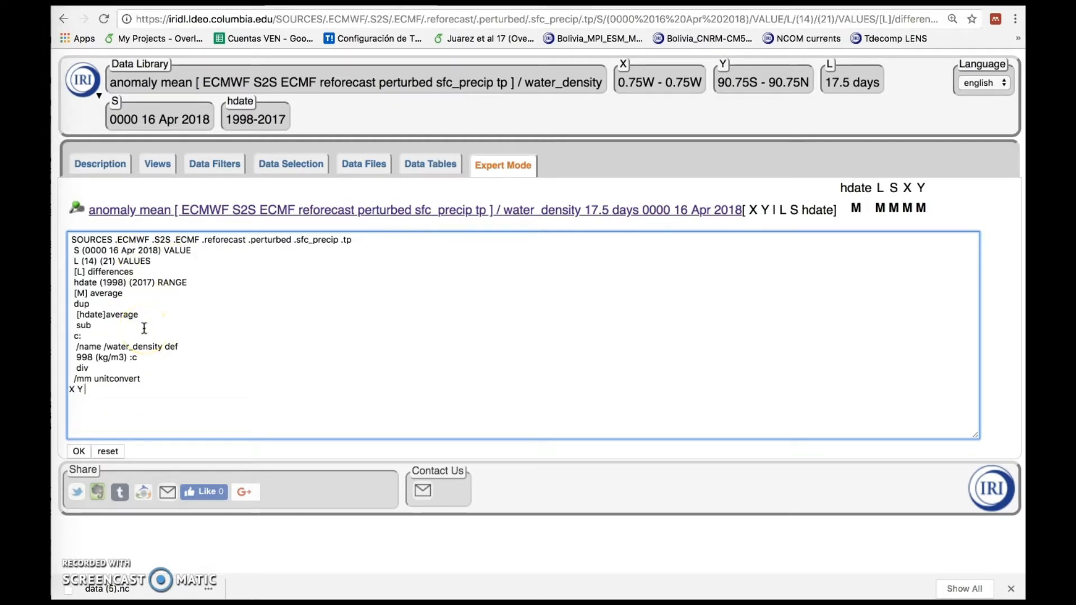
{"action": "type", "text": " fig:"}
{"action": "type", "text": "colors thinnish solid coat"}
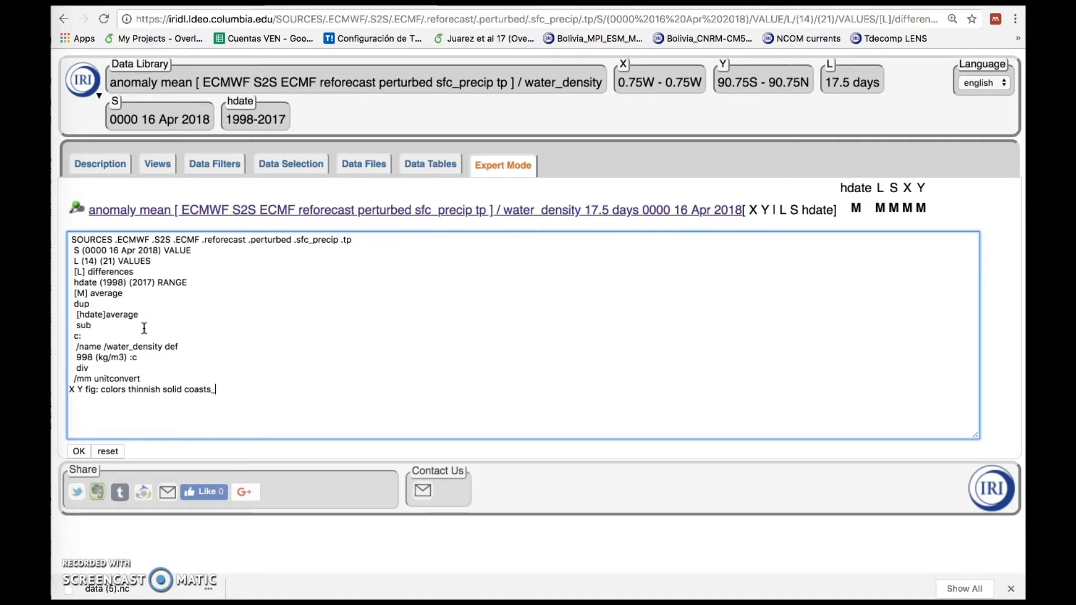
{"action": "type", "text": "s_gaz :fig"}
Append the plot ranges Y -90 90 plotrange and X -180 180 plotrange, and run the code to draw the map
{"action": "left_click", "coordinate": [120, 403]}
{"action": "type", "text": "90 90 plotrange "}
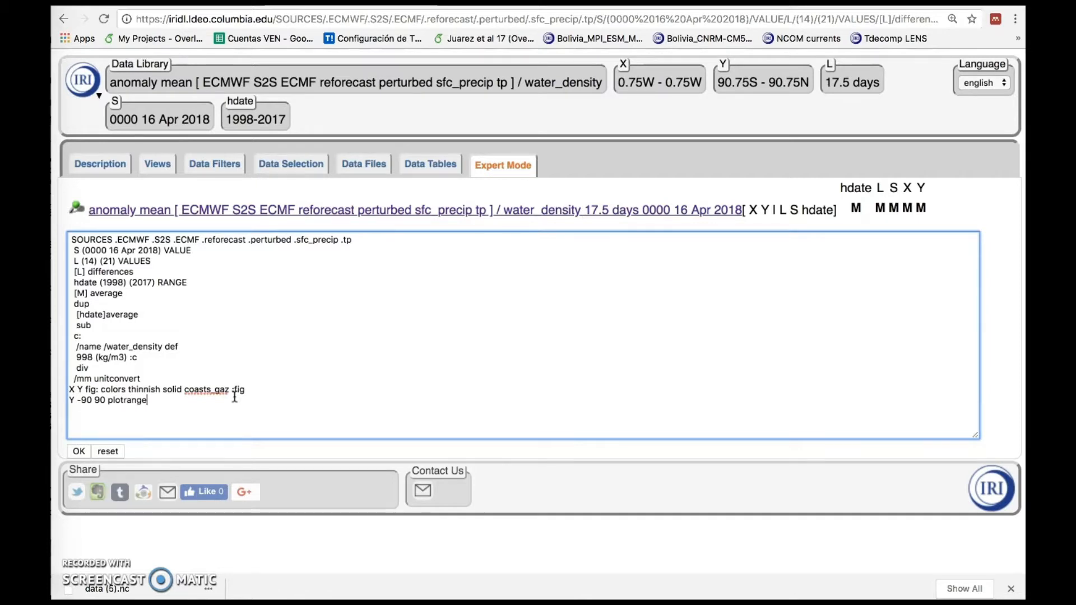
{"action": "type", "text": "X -180 180 plotrange"}
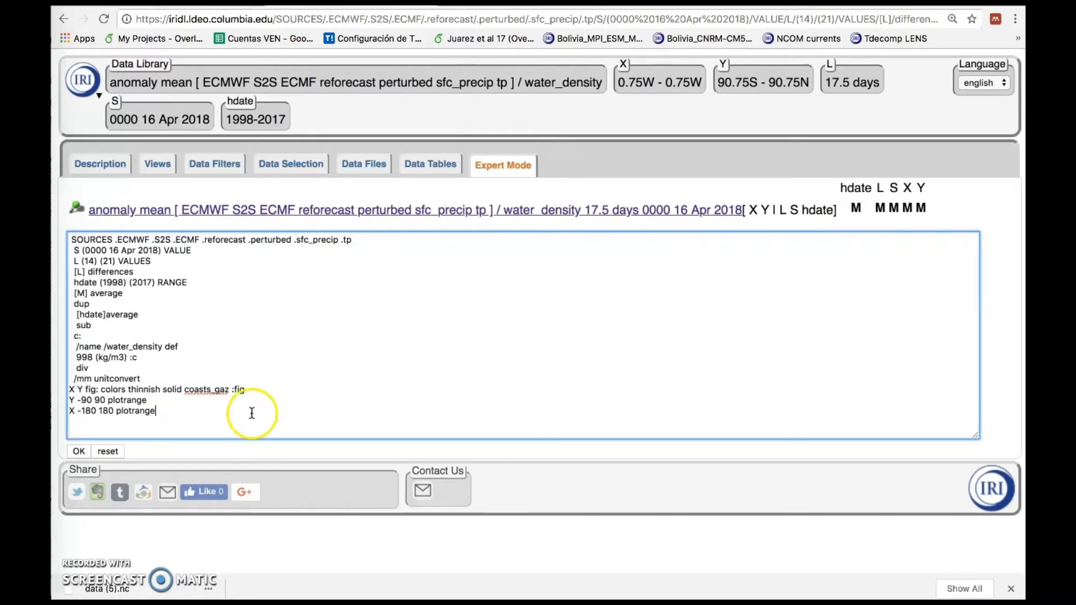
{"action": "left_click", "coordinate": [82, 451]}
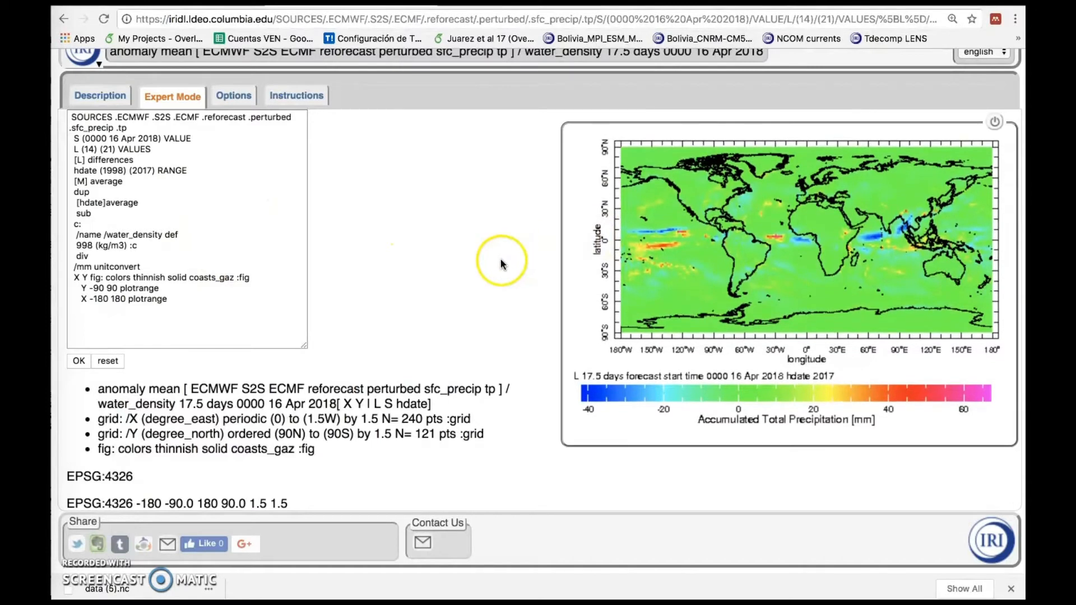
Show the map's download formats and open its PDF version
{"action": "mouse_move", "coordinate": [872, 228]}
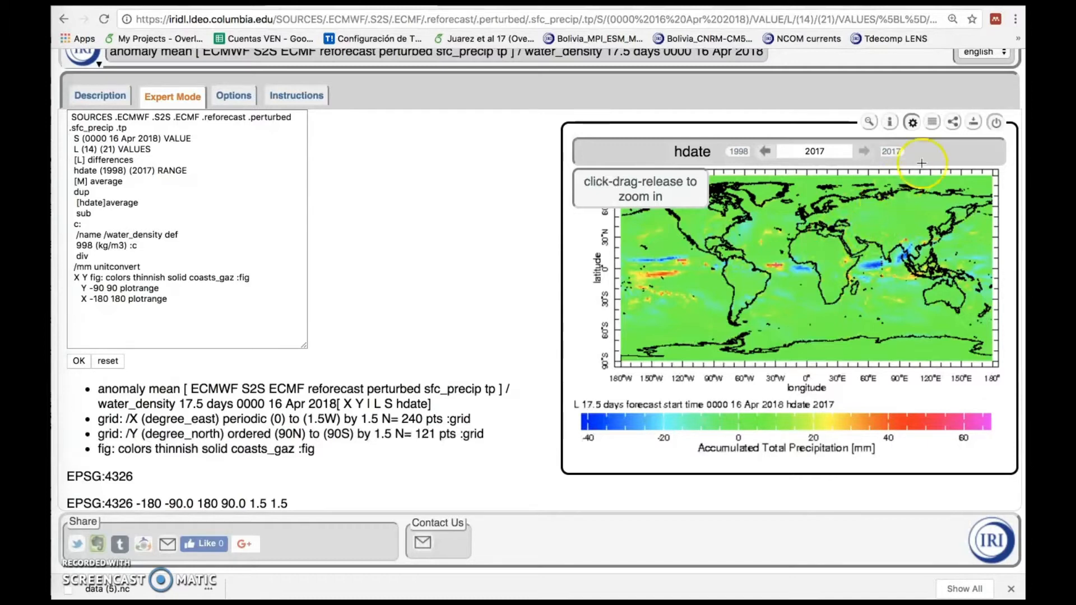
{"action": "left_click", "coordinate": [974, 125]}
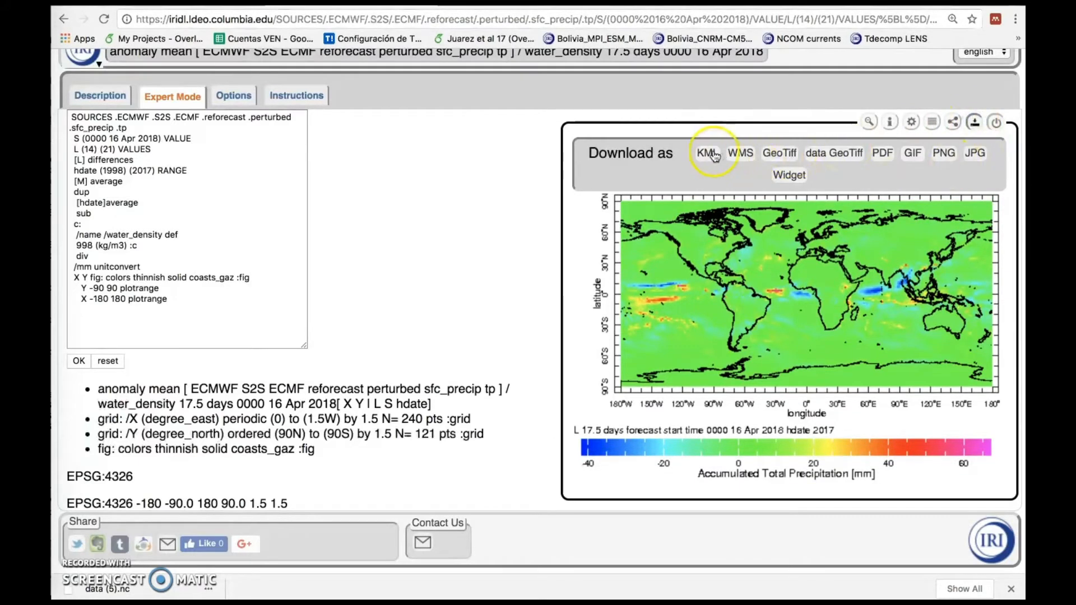
{"action": "left_click", "coordinate": [883, 161]}
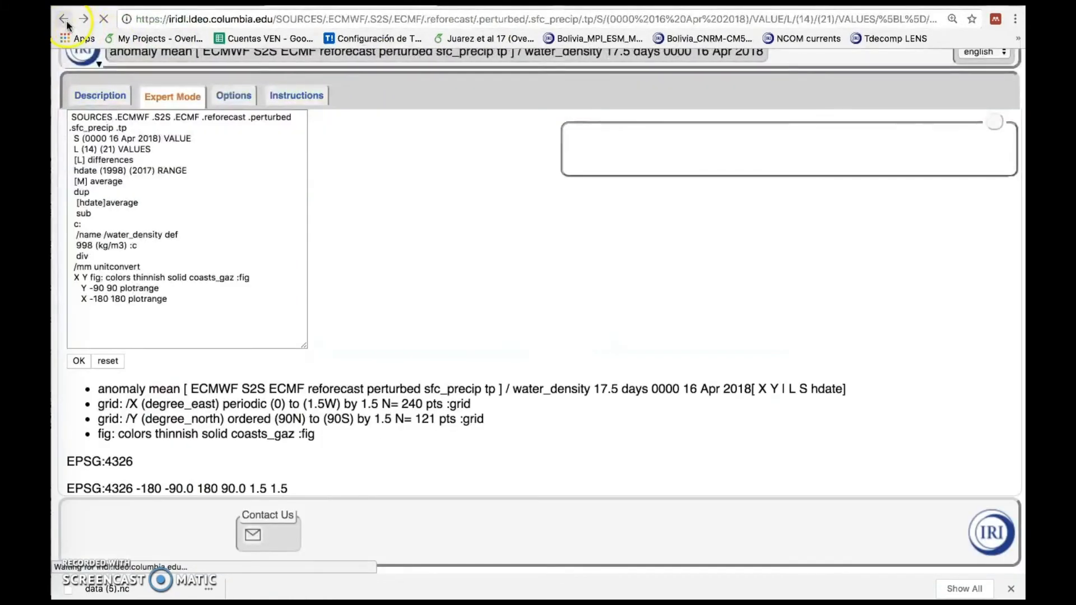
Return to the map's download formats and download the anomaly map as a KML file
{"action": "left_click", "coordinate": [975, 122]}
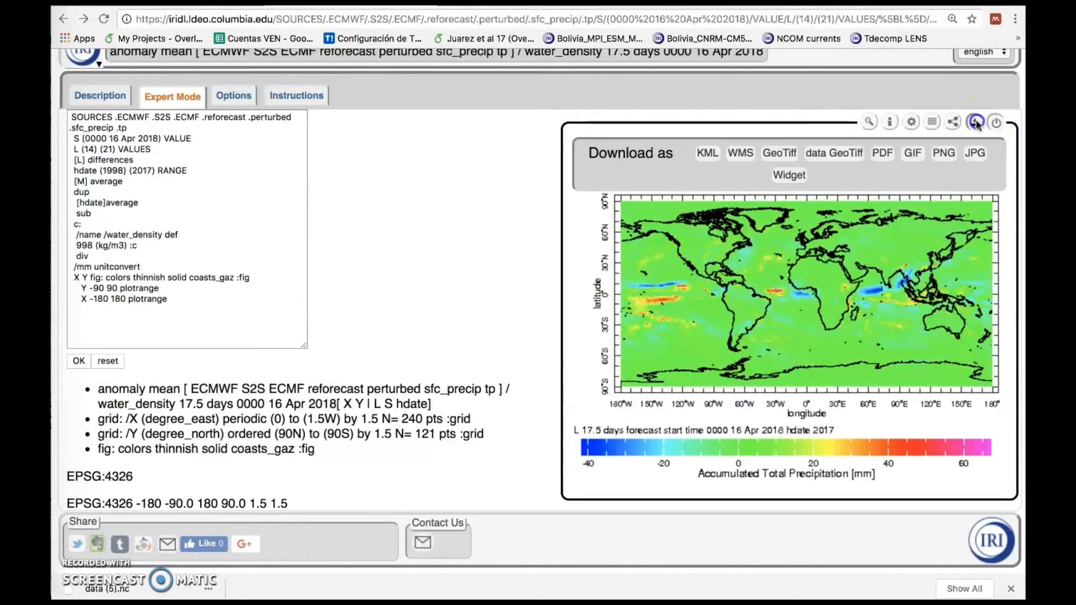
{"action": "left_click", "coordinate": [707, 156]}
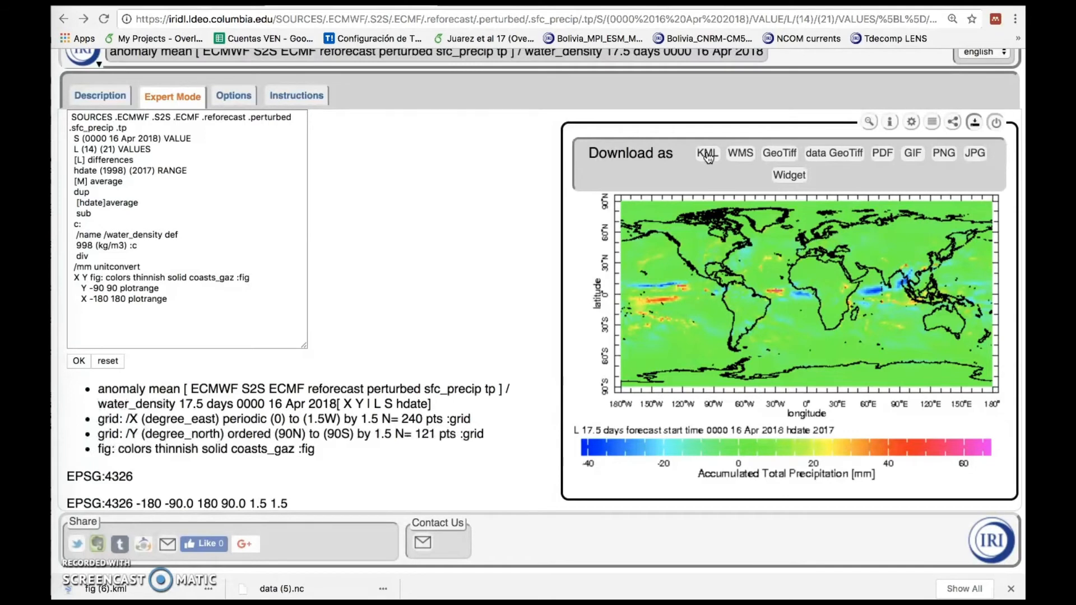
{"action": "left_click", "coordinate": [404, 331]}
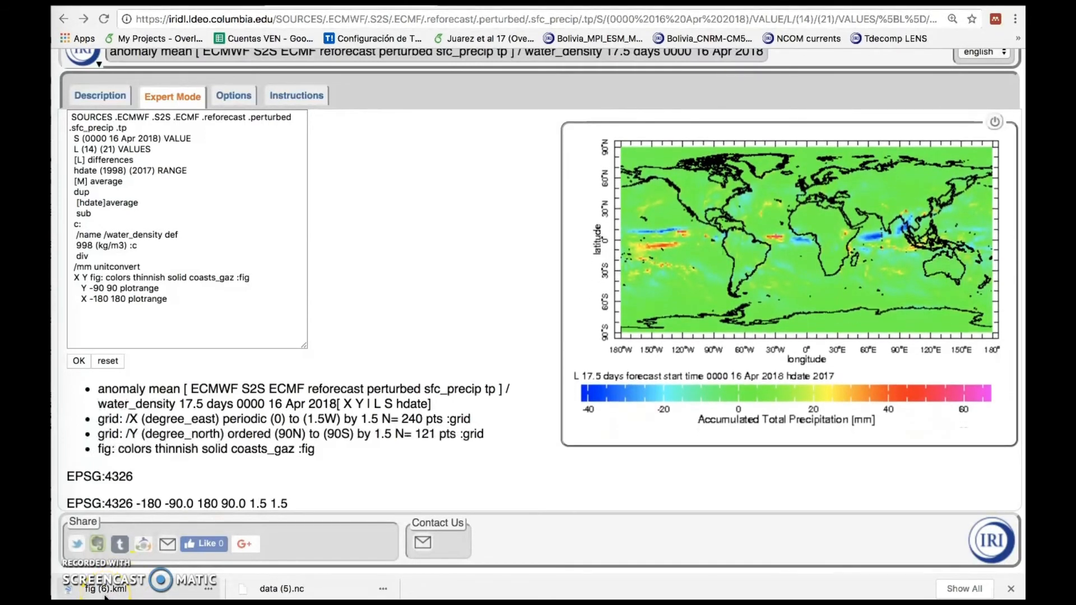
Open the downloaded fig (6).kml in Google Earth Pro, closing the start-up tips and proceeding despite the untrusted certificate
{"action": "left_click", "coordinate": [105, 594]}
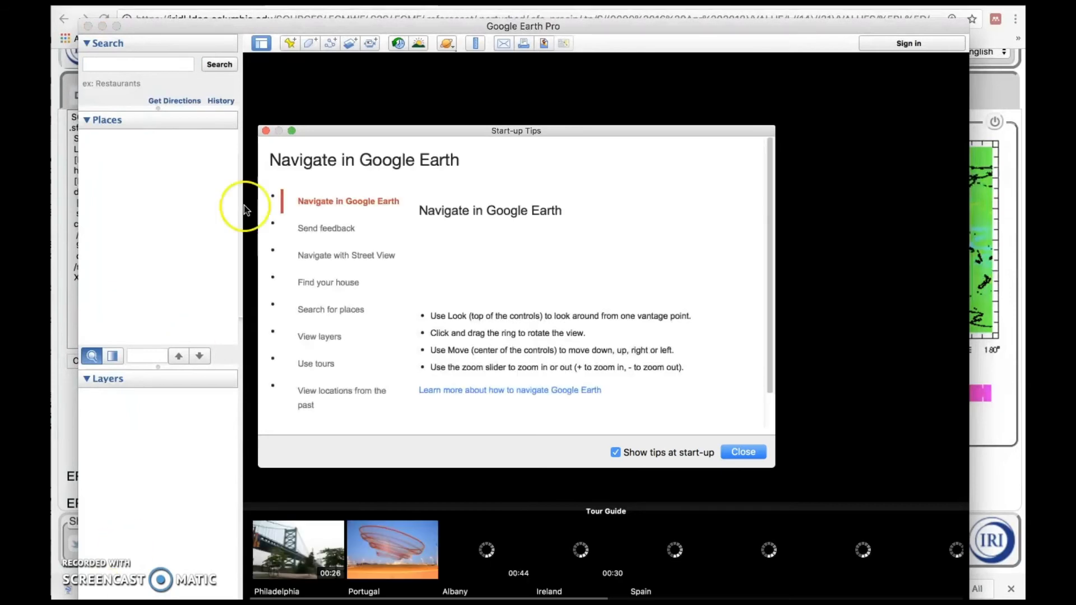
{"action": "left_click", "coordinate": [267, 132]}
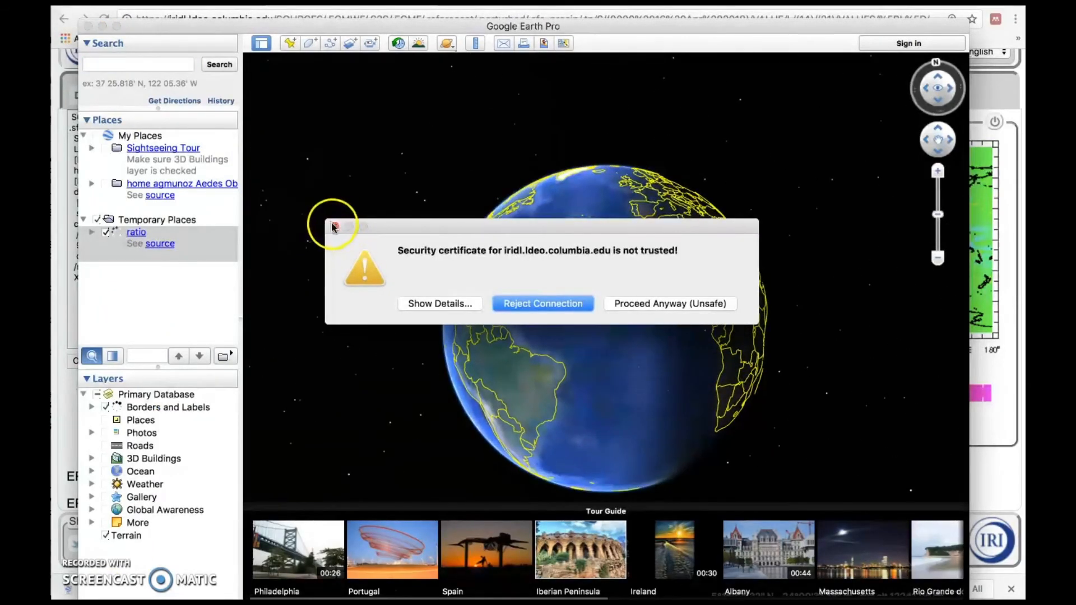
{"action": "left_click", "coordinate": [703, 304]}
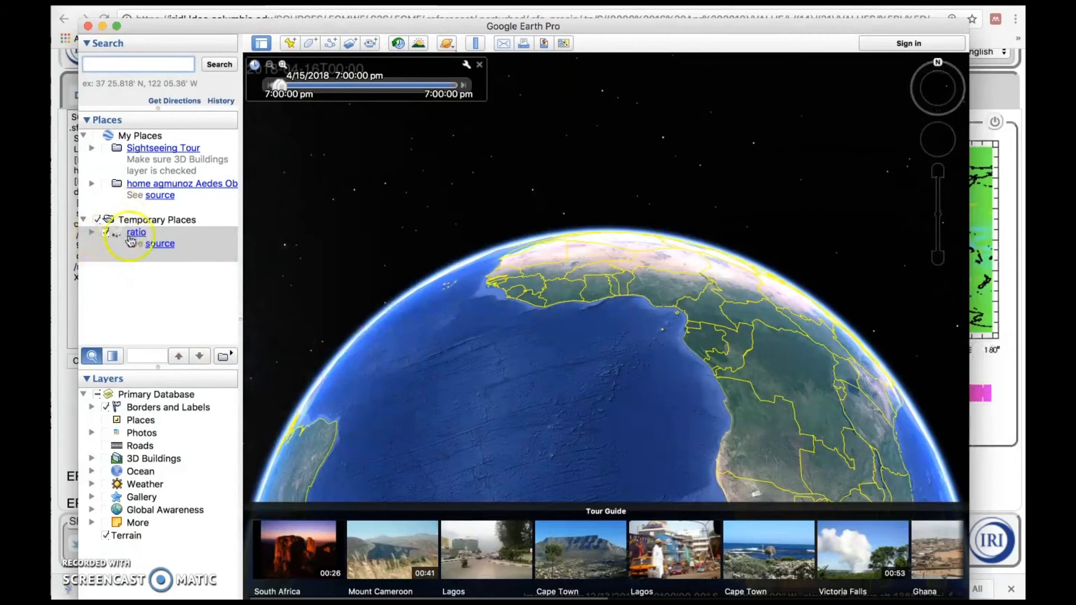
Examine the precipitation anomaly layer on the globe from Africa across the Atlantic to South America
{"action": "left_click", "coordinate": [542, 351]}
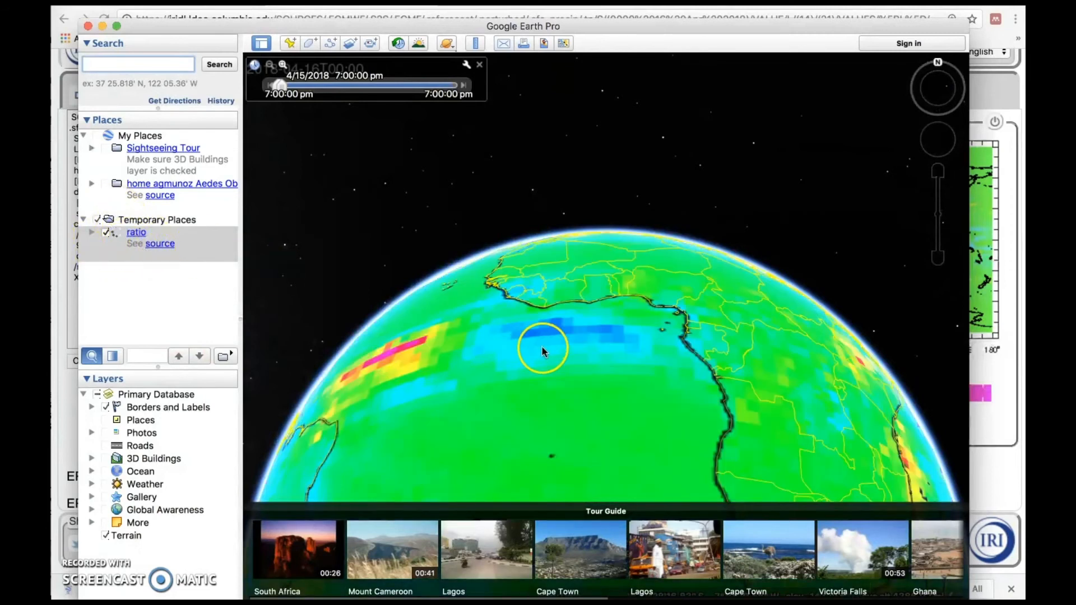
{"action": "left_click_drag", "start_coordinate": [586, 420], "coordinate": [816, 484]}
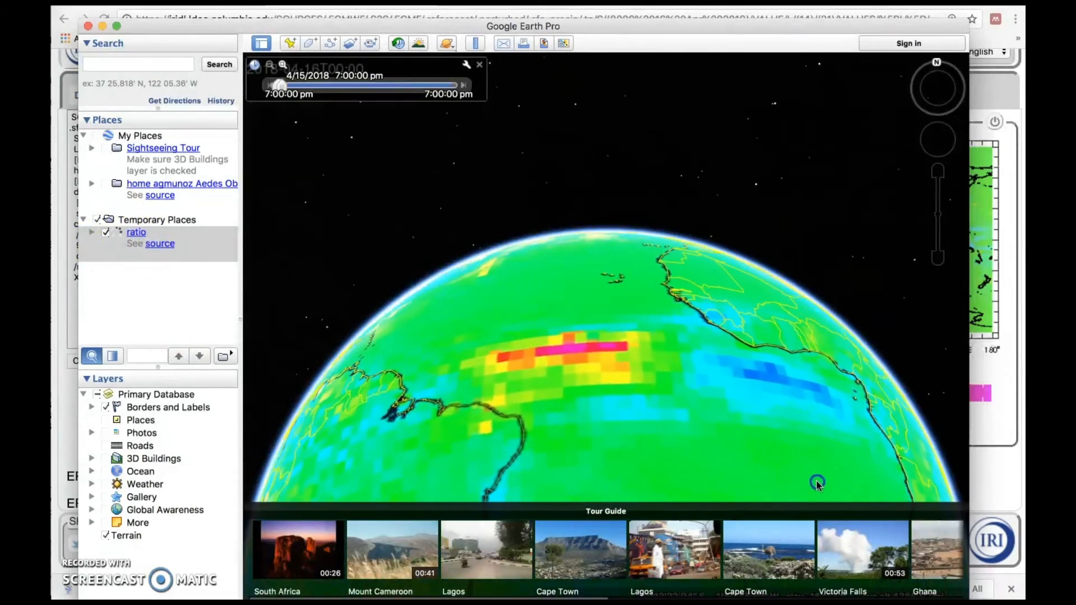
{"action": "left_click_drag", "start_coordinate": [465, 374], "coordinate": [737, 409]}
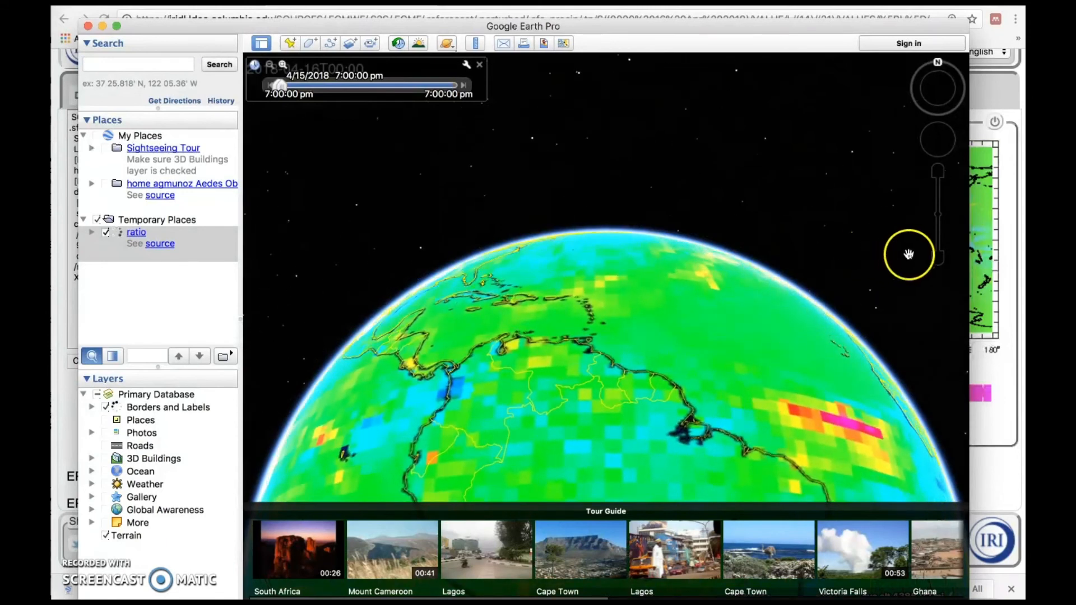
{"action": "mouse_move", "coordinate": [947, 229]}
{"action": "left_click", "coordinate": [938, 258]}
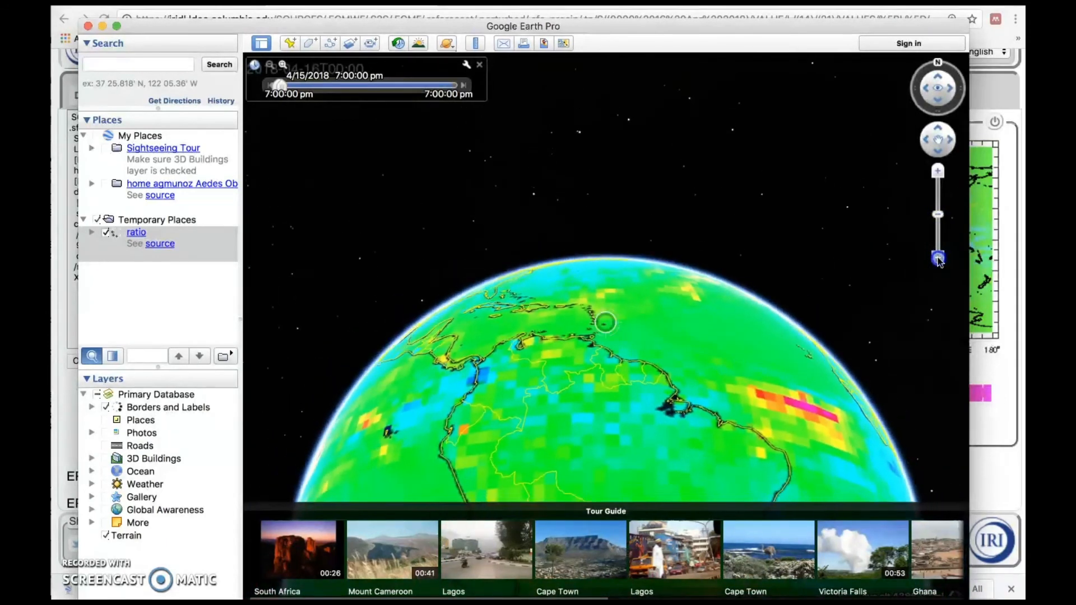